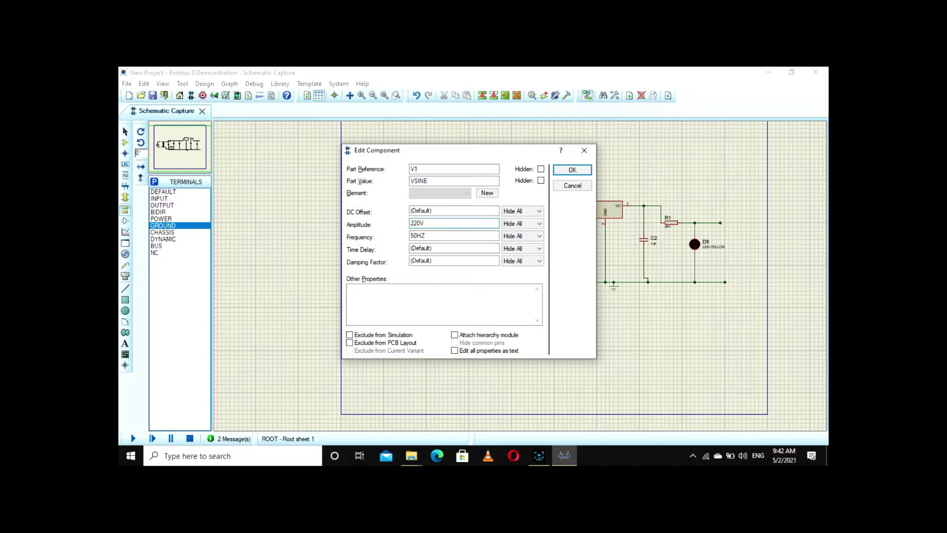
- Accept the V1 sine source settings and set transformer TR1's primary DC resistance to 220V
left_click(572, 170)
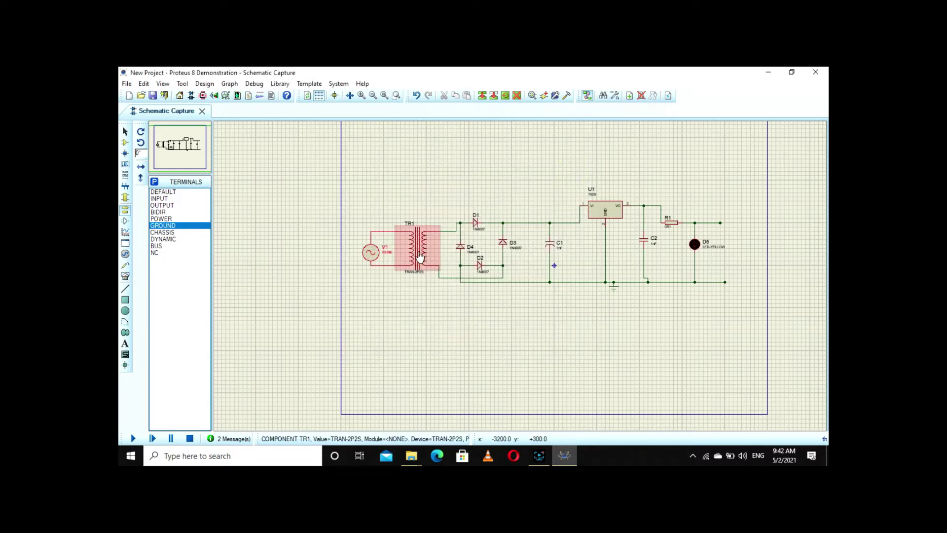
double_click(420, 257)
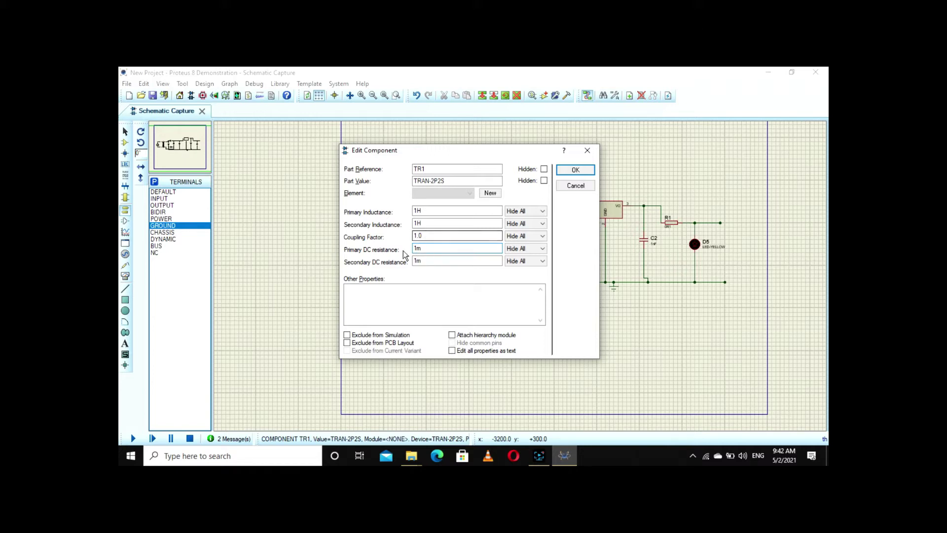
left_click(423, 249)
key("BackSpace")
key("BackSpace")
type("220V")
- Set transformer TR1's secondary DC resistance to 9V and apply its properties
left_click(425, 262)
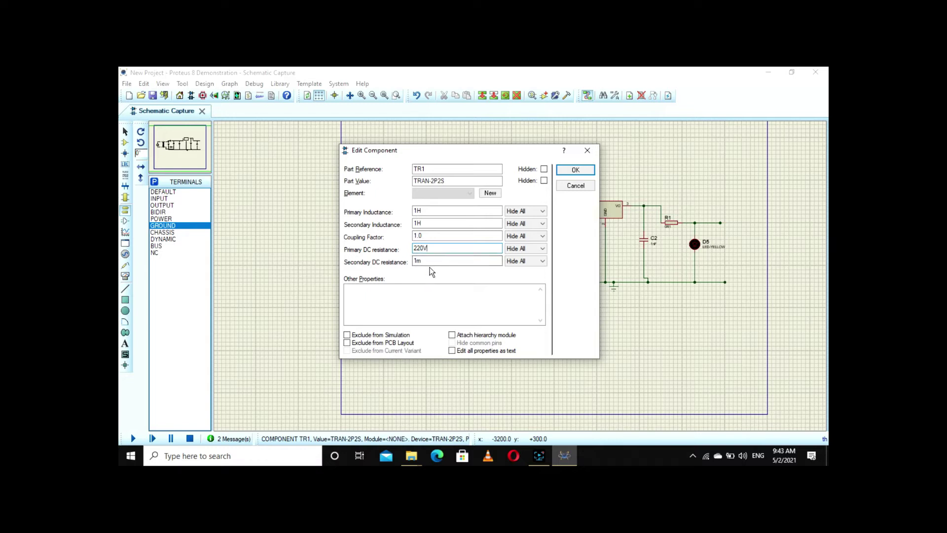
key("BackSpace")
key("BackSpace")
type("99")
key("BackSpace")
type("V")
left_click(575, 169)
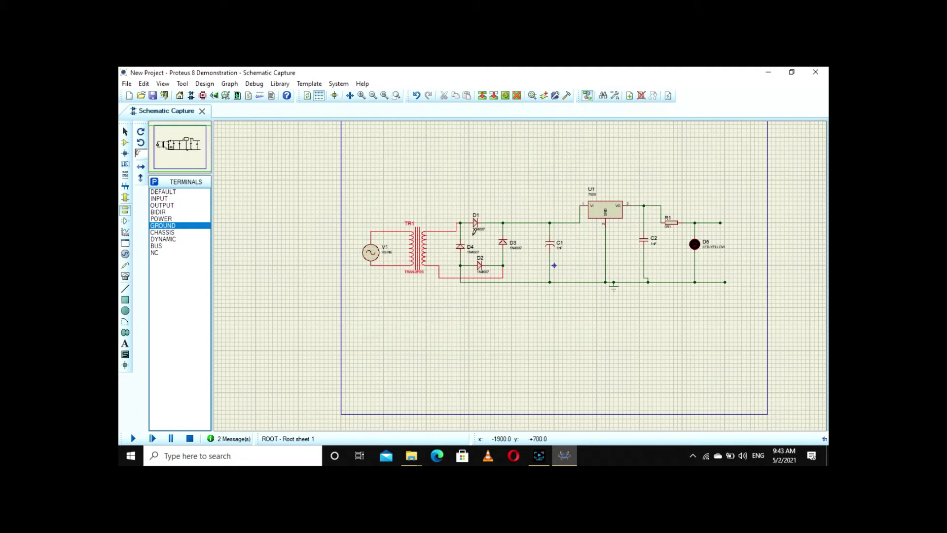
left_click(439, 295)
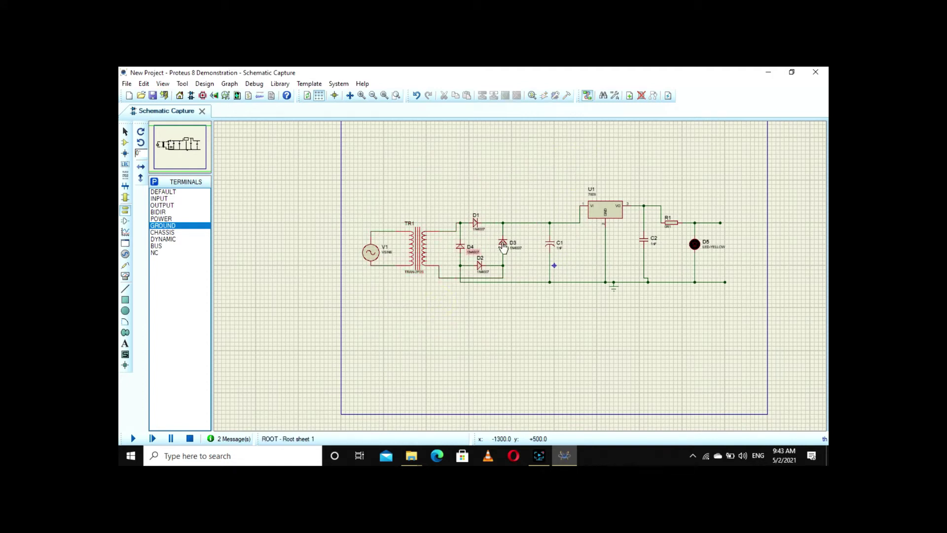
- Set the capacitance of polarized capacitor C1 to 470uF
left_click(551, 249)
left_click(551, 249)
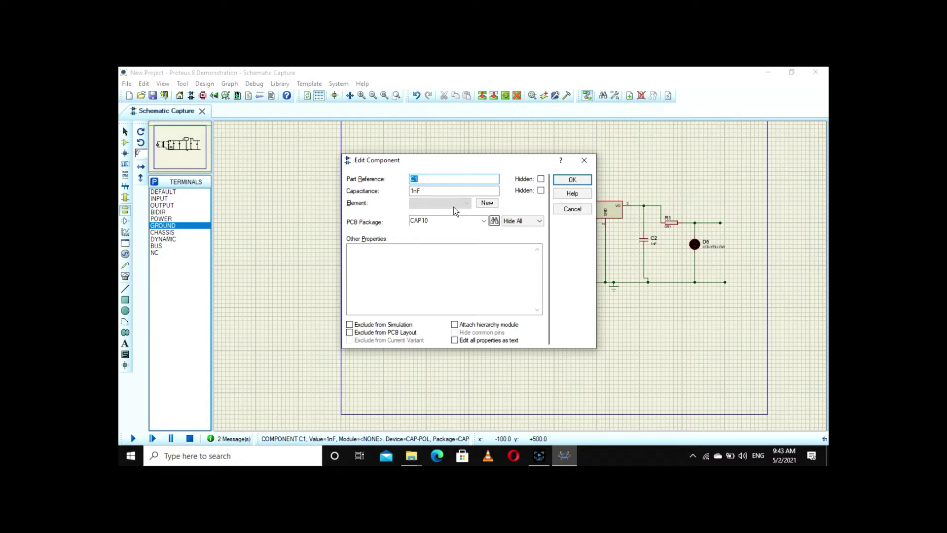
left_click(416, 190)
key("BackSpace")
key("BackSpace")
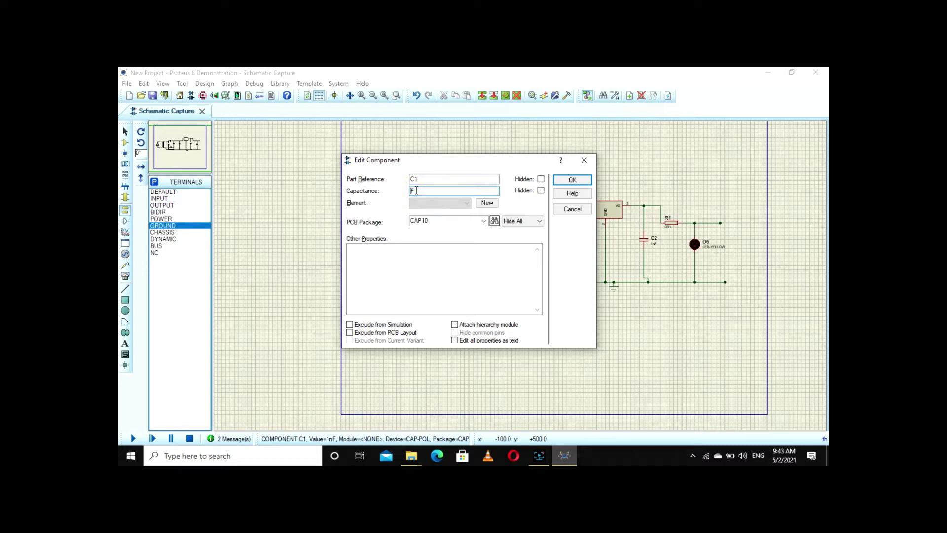
type("470u")
left_click(571, 180)
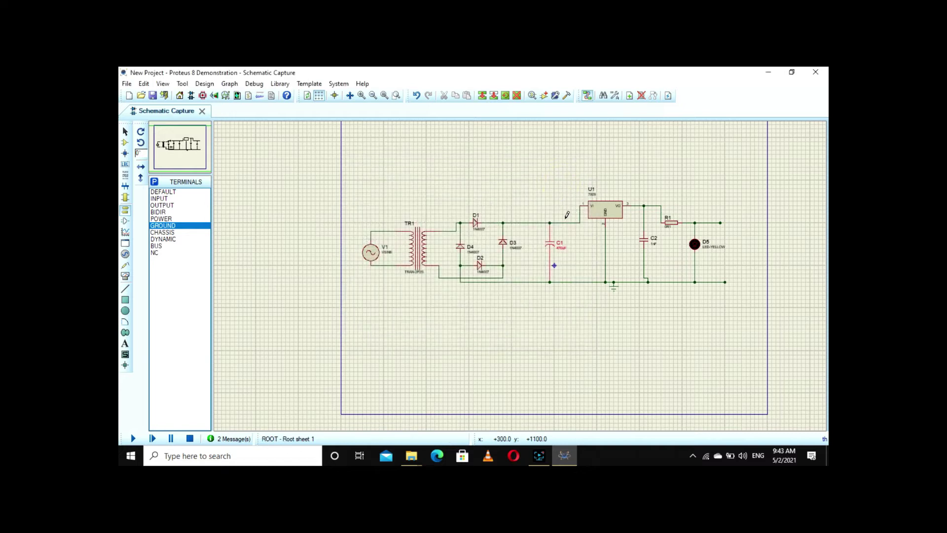
- Set the capacitance of C2, at the regulator's output, to 0.1uF
double_click(646, 245)
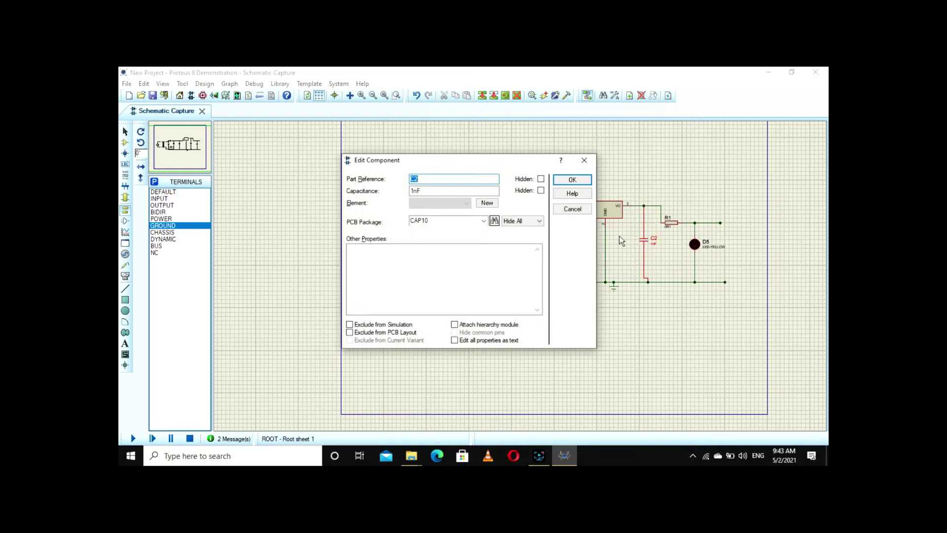
left_click(416, 191)
key("BackSpace")
key("BackSpace")
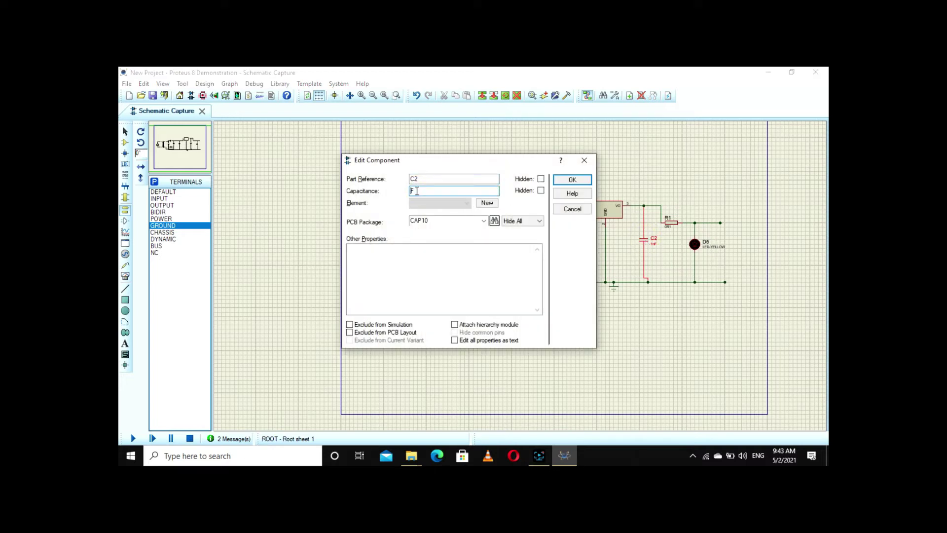
type("0.1u")
left_click(572, 179)
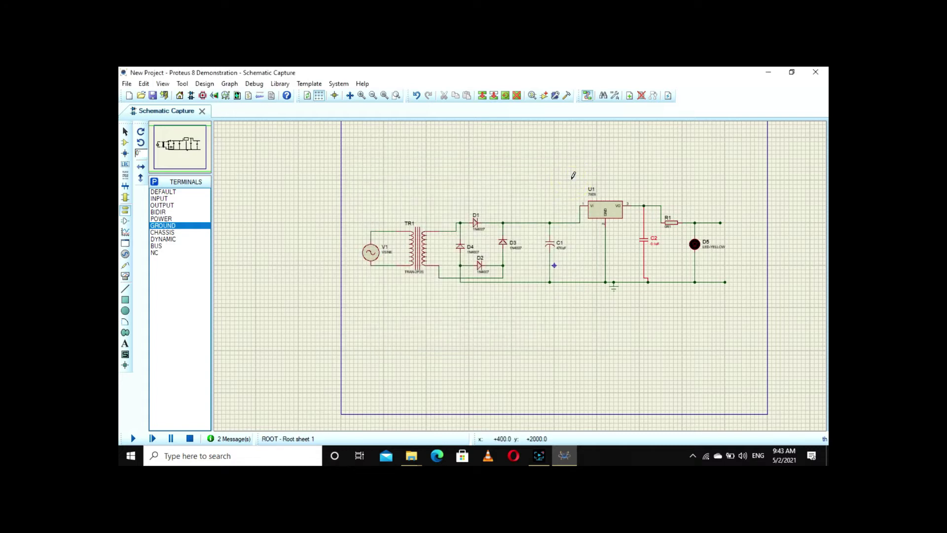
- Edit resistor R1's properties and change the leading value of its resistance to 470
double_click(672, 222)
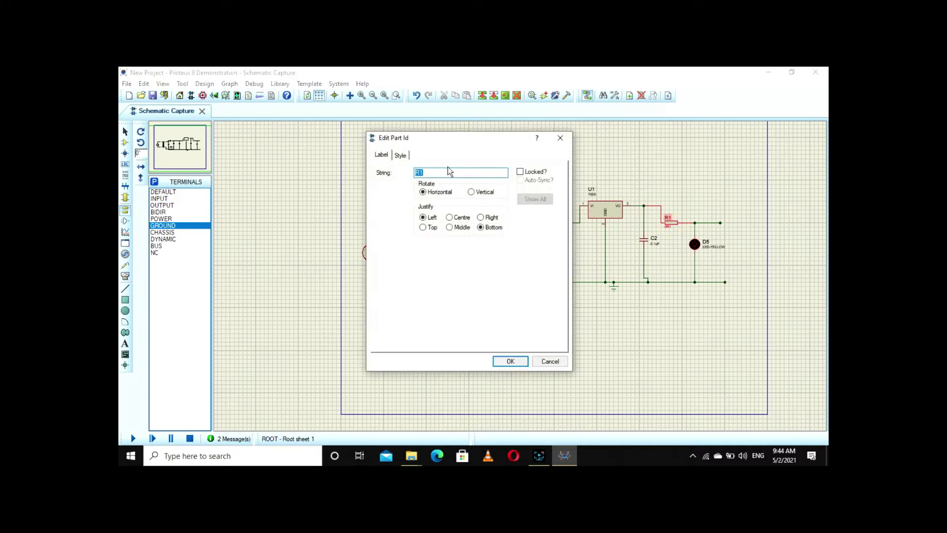
left_click(559, 139)
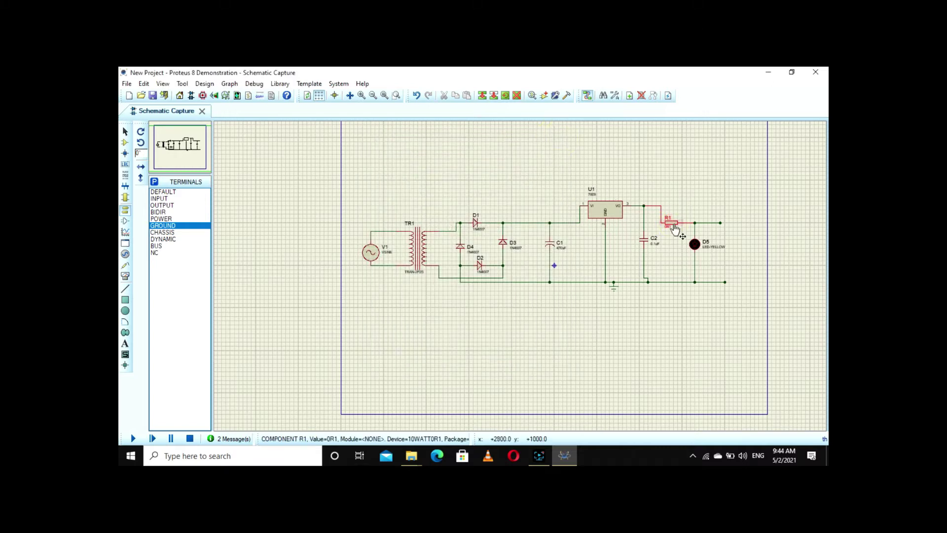
double_click(678, 220)
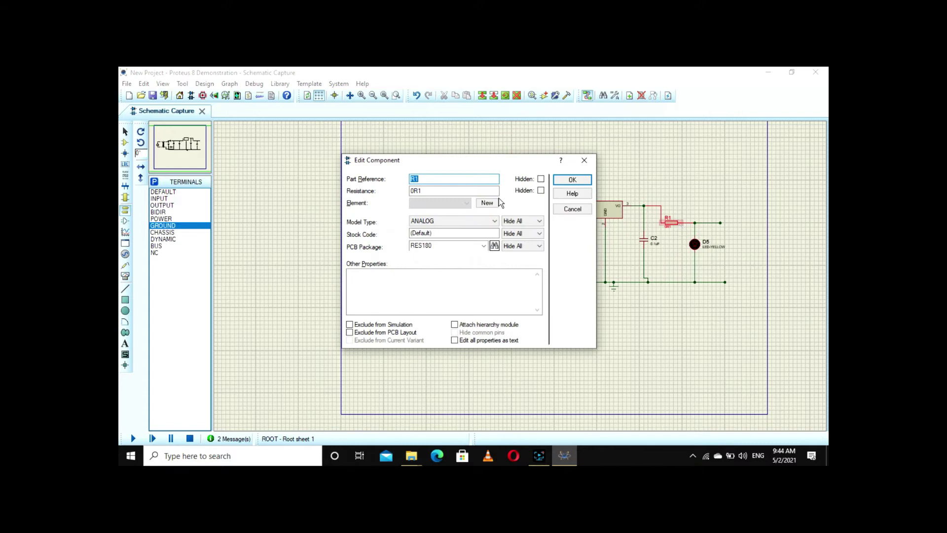
left_click(414, 190)
key("BackSpace")
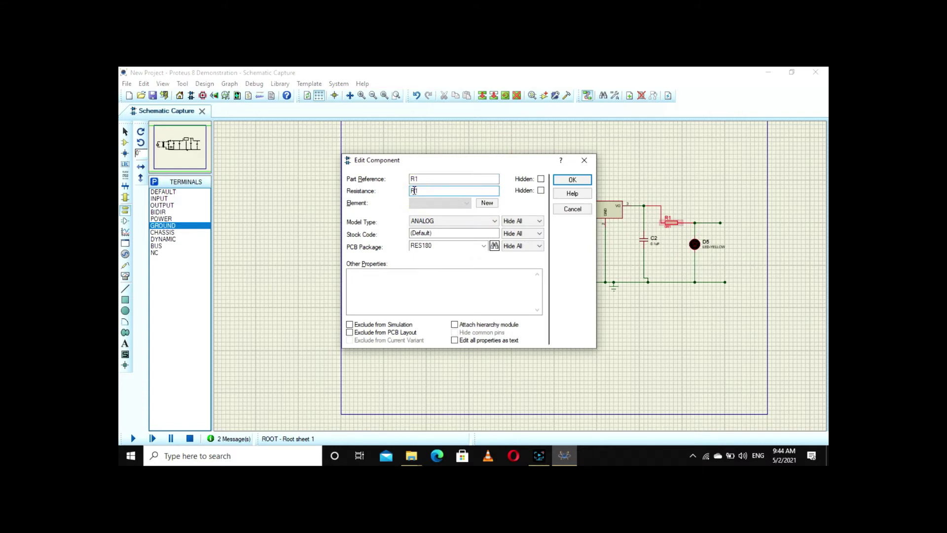
type("470")
left_click(573, 179)
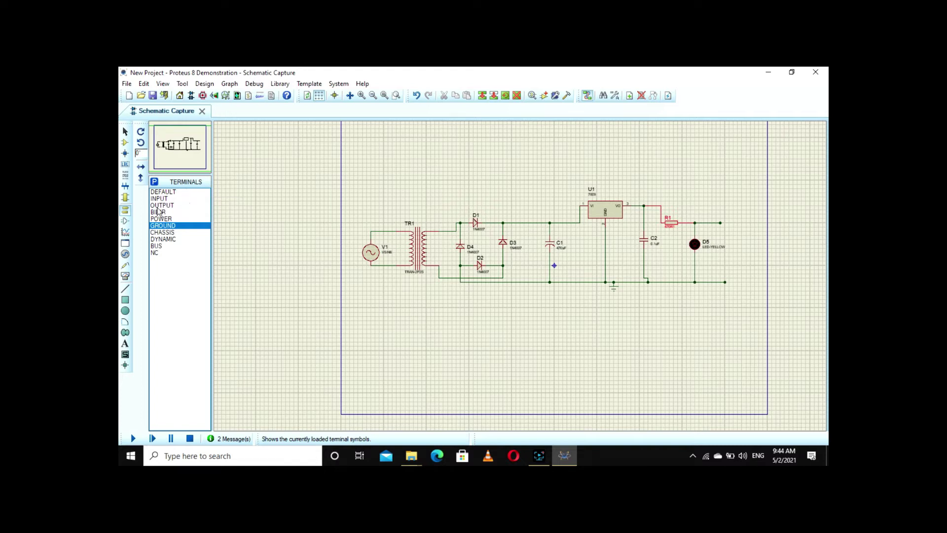
- Place a DC voltmeter to the right of LED D5, between the two open output wires
left_click(125, 276)
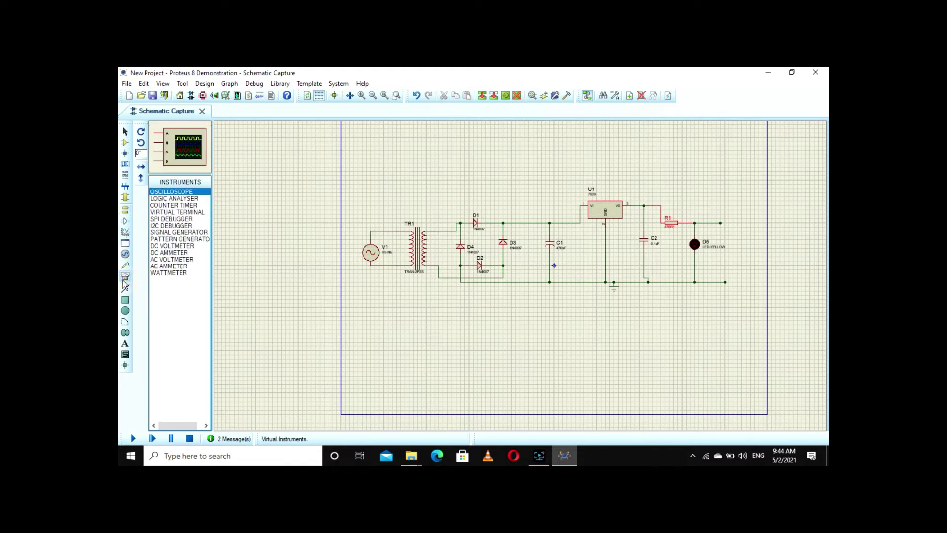
left_click(174, 246)
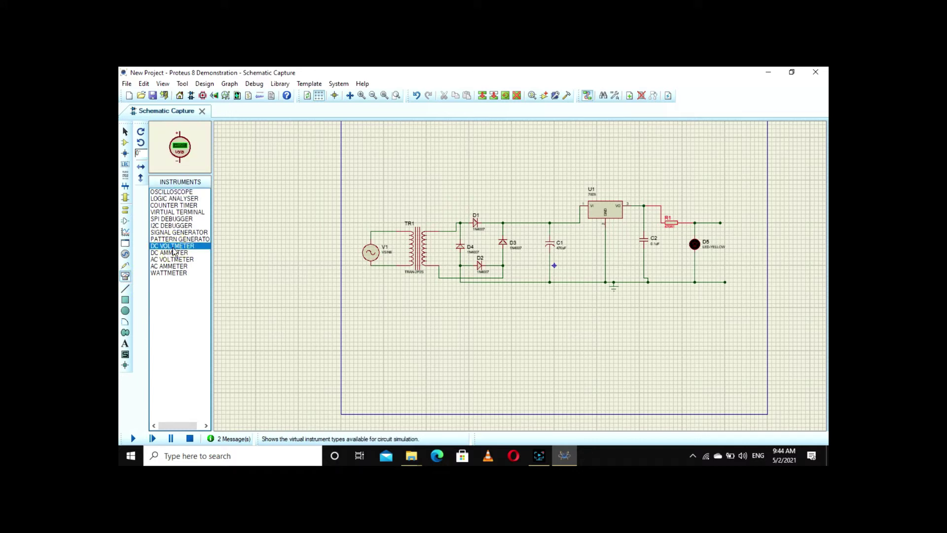
left_click(746, 246)
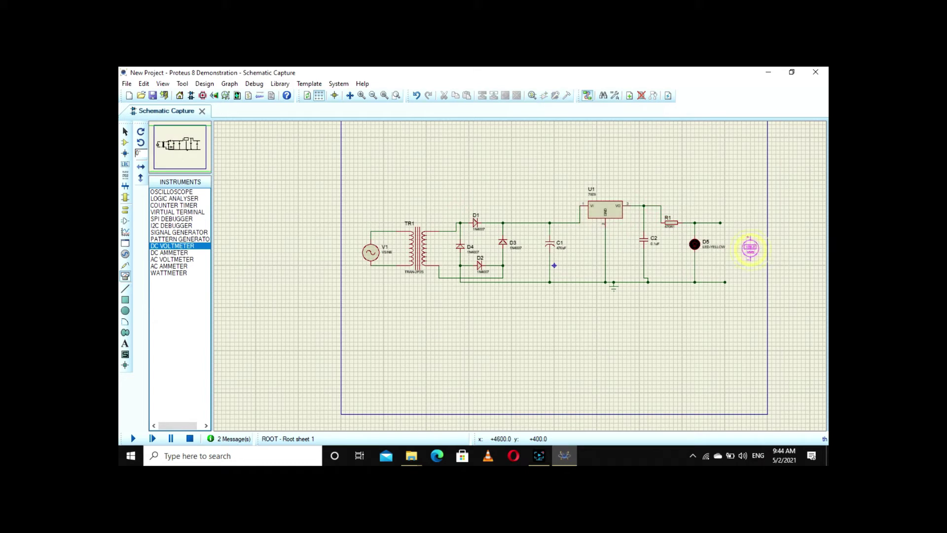
left_click(750, 249)
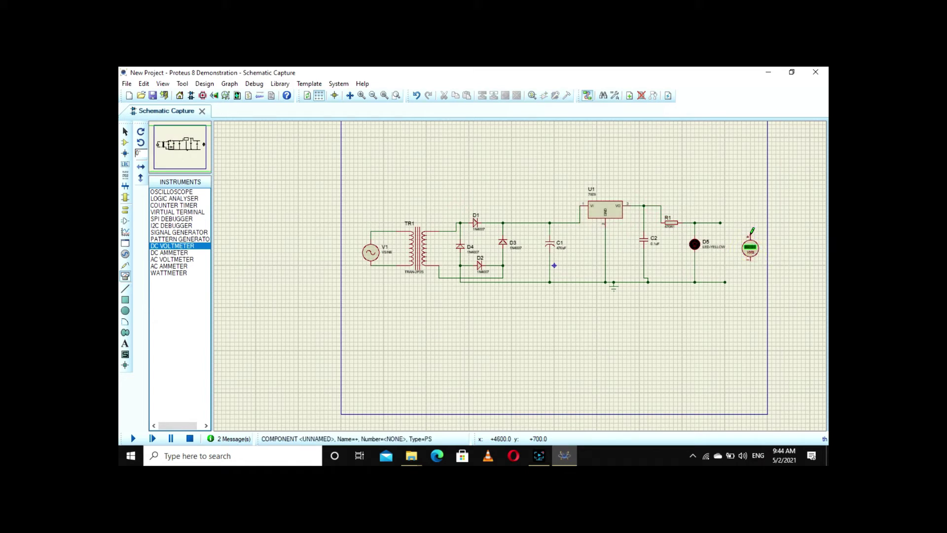
- Wire the voltmeter's positive terminal to the upper output line and its negative terminal to the ground line
left_click(750, 237)
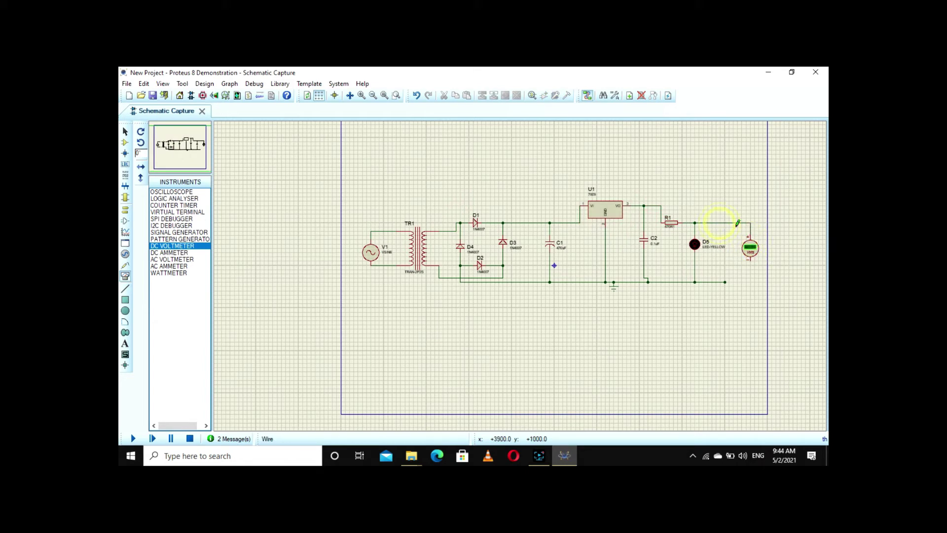
left_click(751, 259)
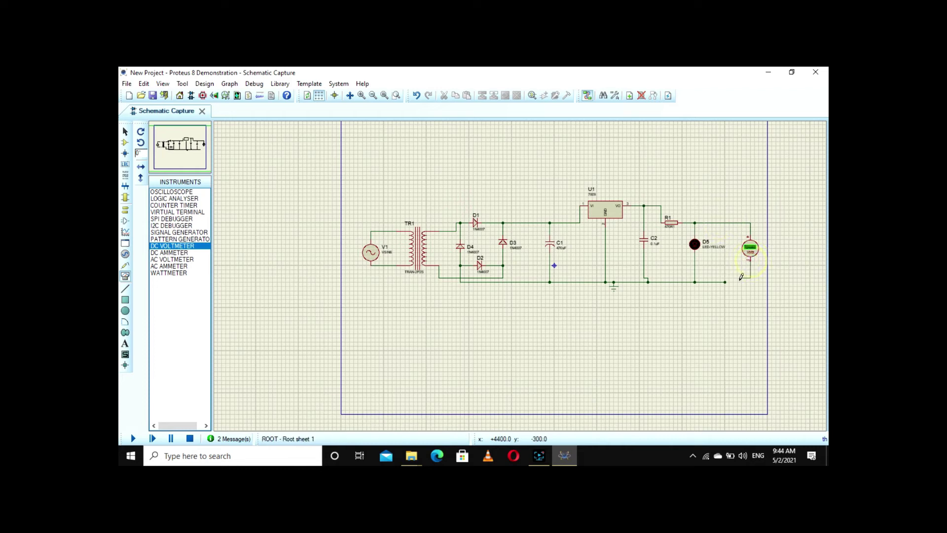
left_click(725, 282)
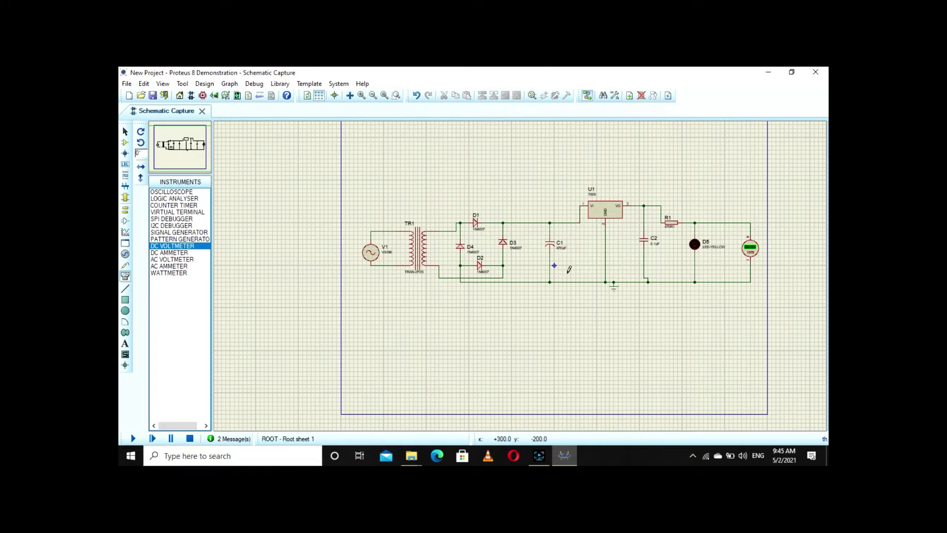
- Run the simulation to check the output voltage and LED D5, and display the list of component devices
left_click(133, 439)
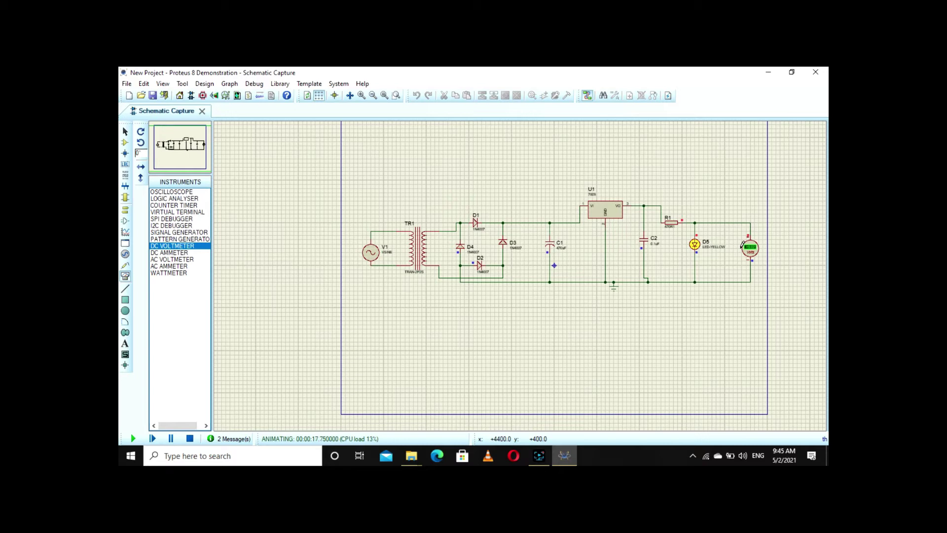
key("Escape")
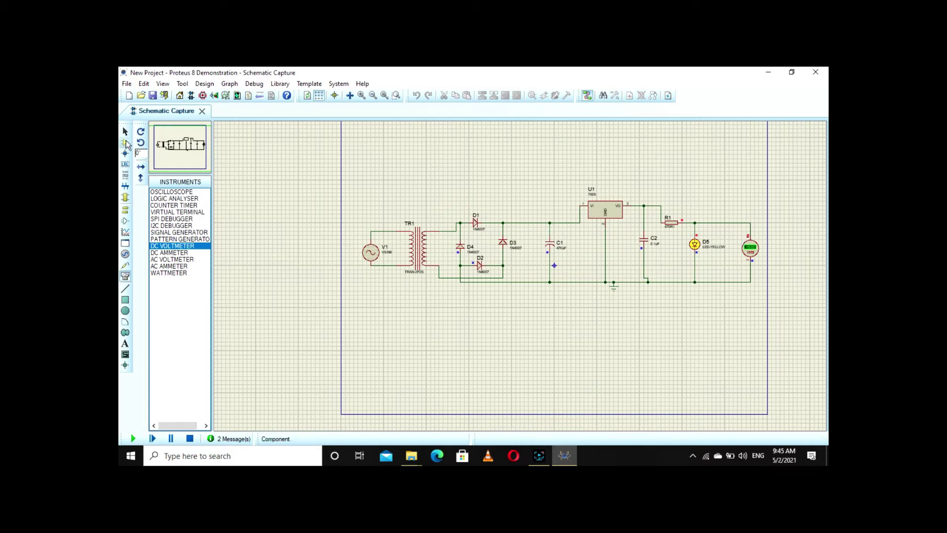
left_click(125, 144)
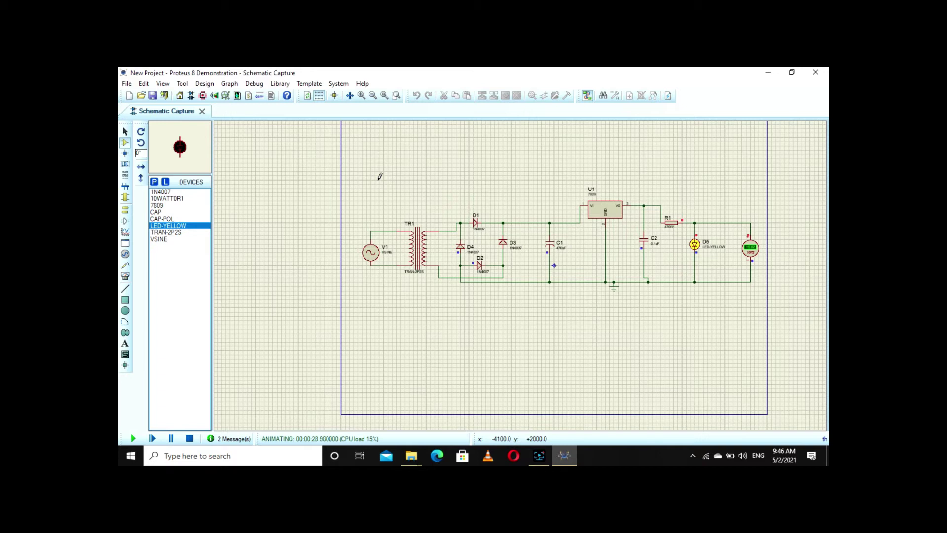
- Stop the simulation and delete the DC voltmeter from the circuit output
left_click(190, 438)
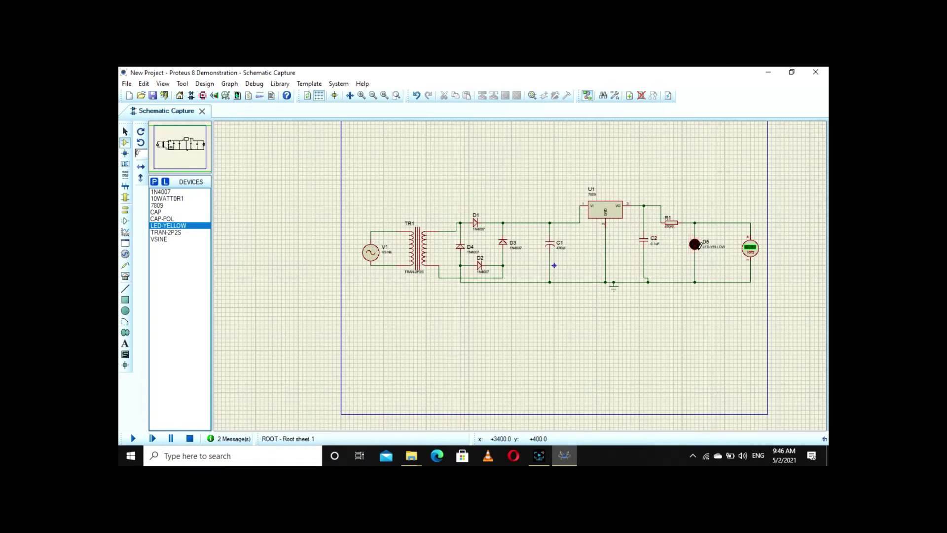
right_click(747, 248)
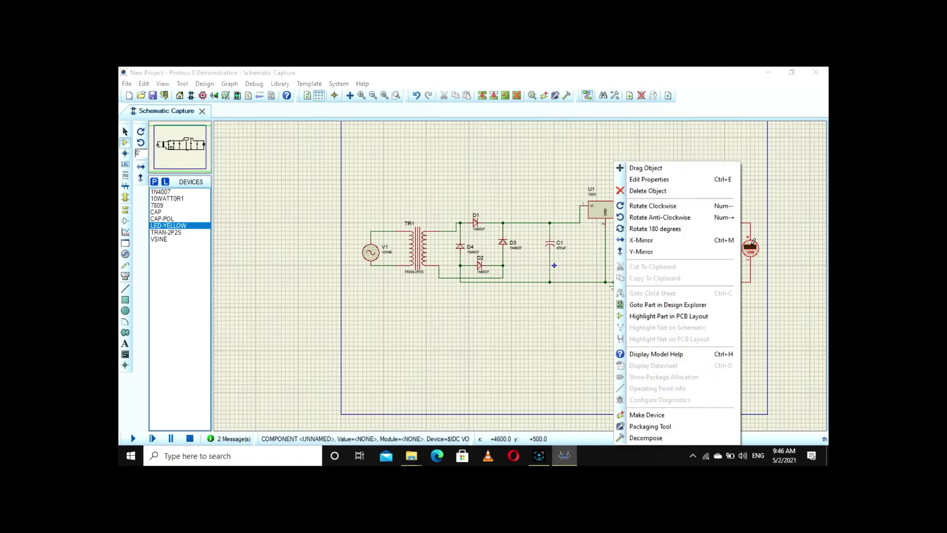
left_click(682, 190)
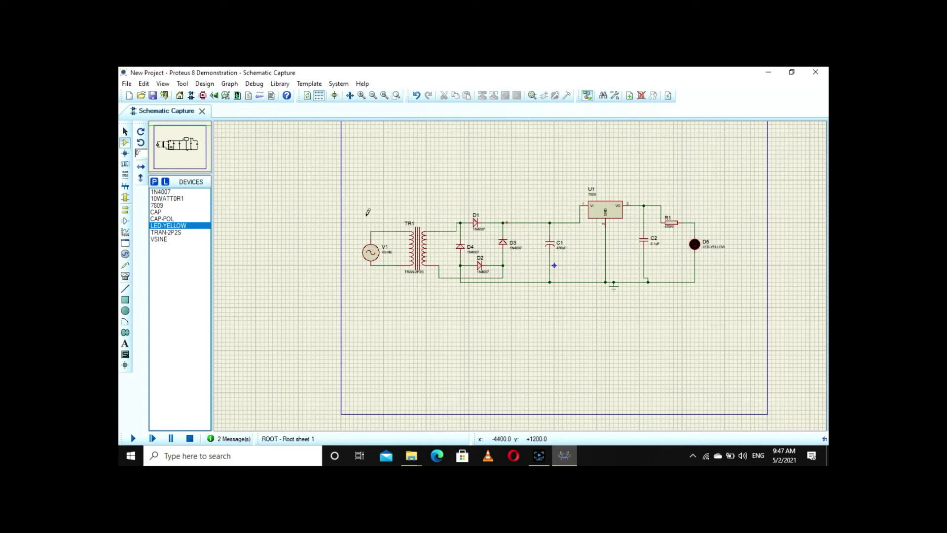
- Search the device library for "2 pin" and add the 26630201RP2 single-row straight connector to the devices
left_click(155, 182)
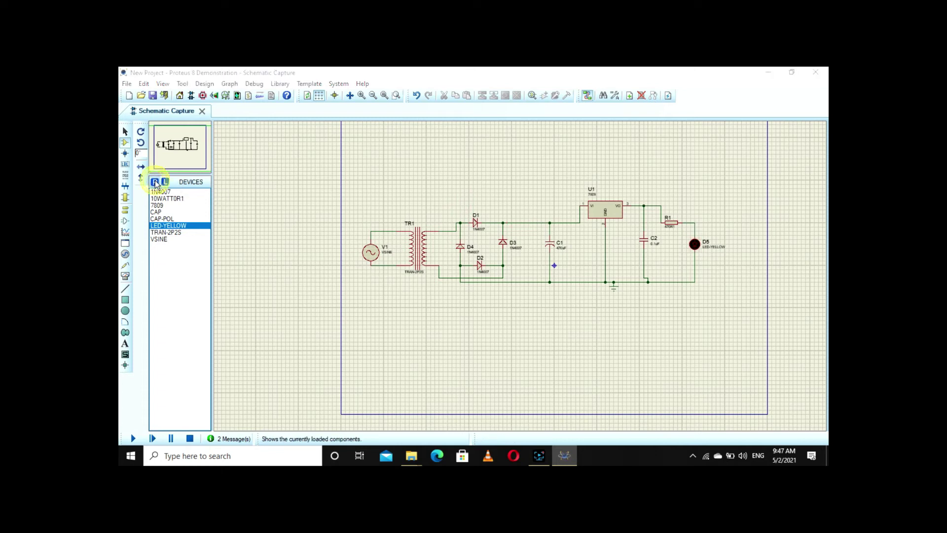
left_click(246, 182)
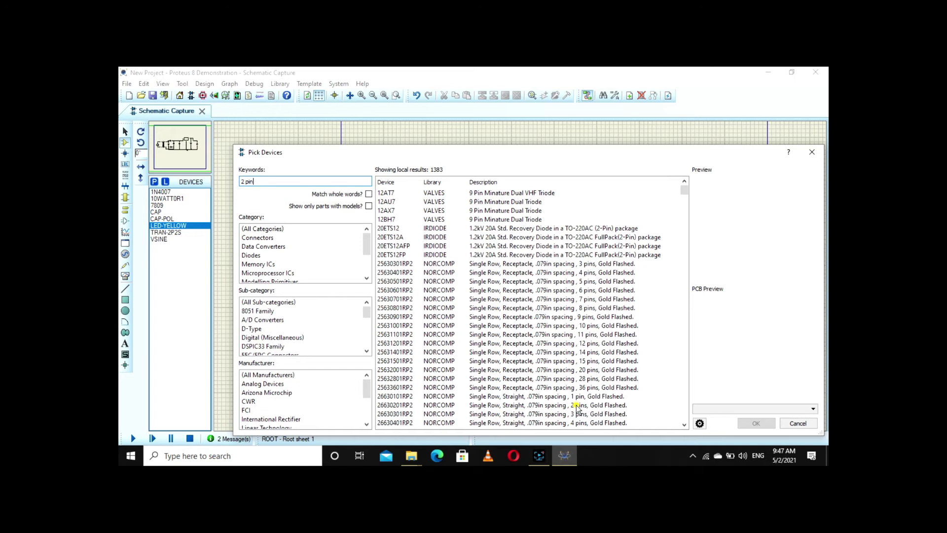
left_click(575, 405)
left_click(756, 422)
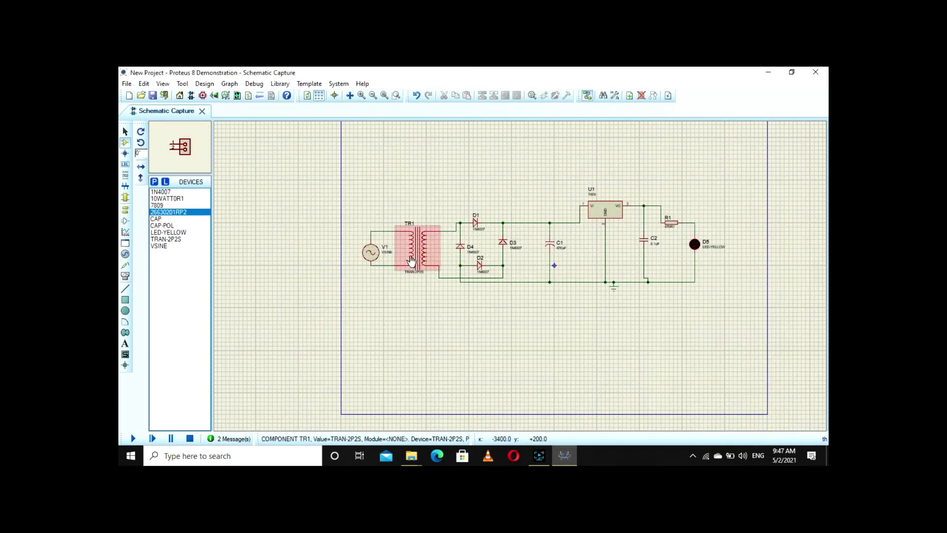
- Delete transformer TR1 and the sine voltage source V1 from the schematic
right_click(425, 250)
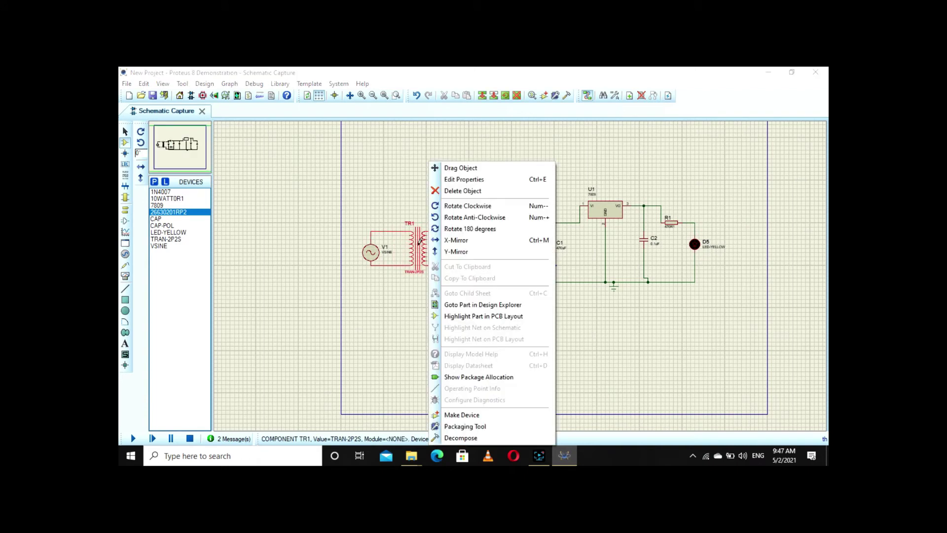
left_click(463, 190)
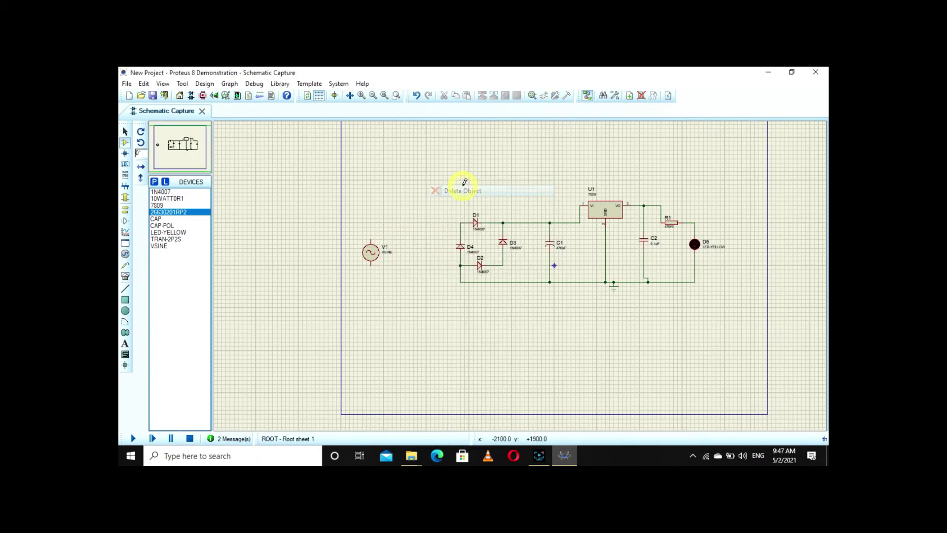
right_click(375, 249)
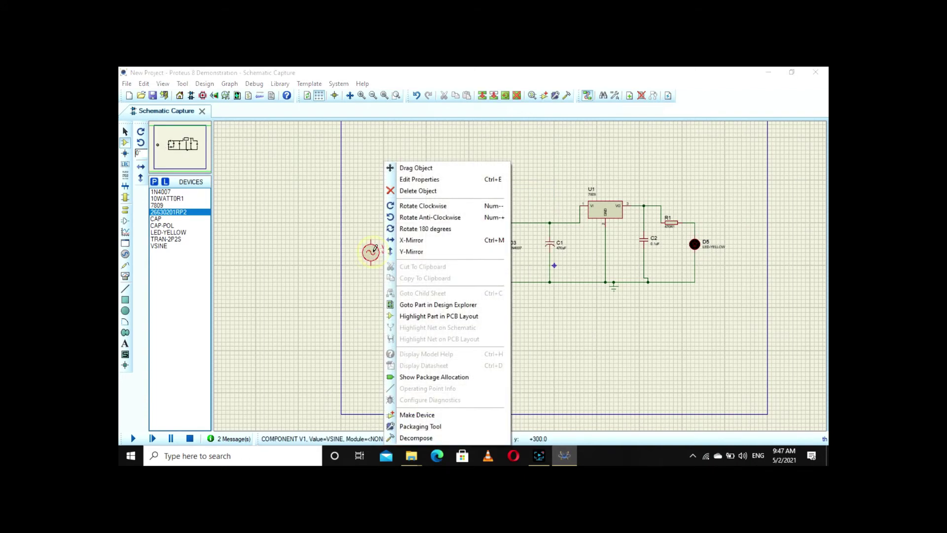
left_click(429, 190)
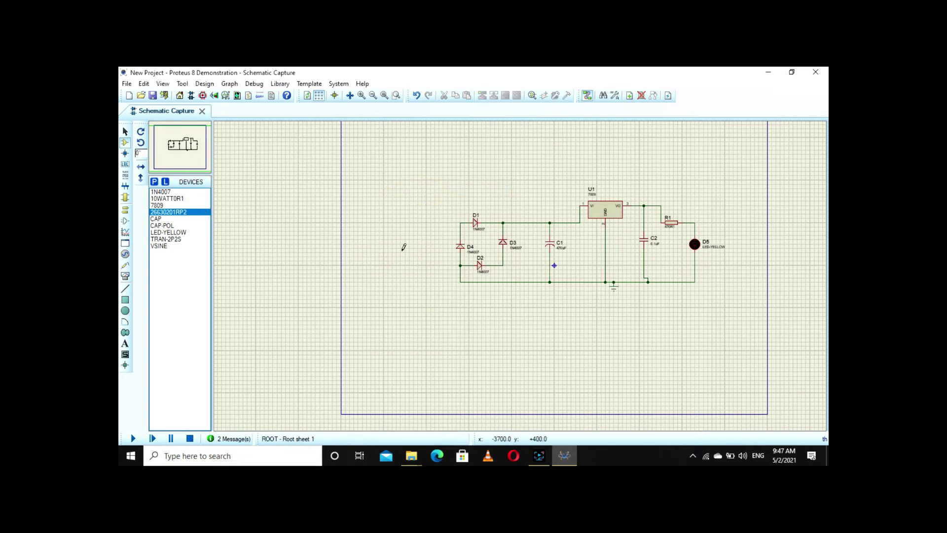
- Place a 26630201RP2 connector beside the diode bridge's input side and rotate it anti-clockwise so its pins face down
left_click(421, 252)
left_click(424, 250)
right_click(428, 245)
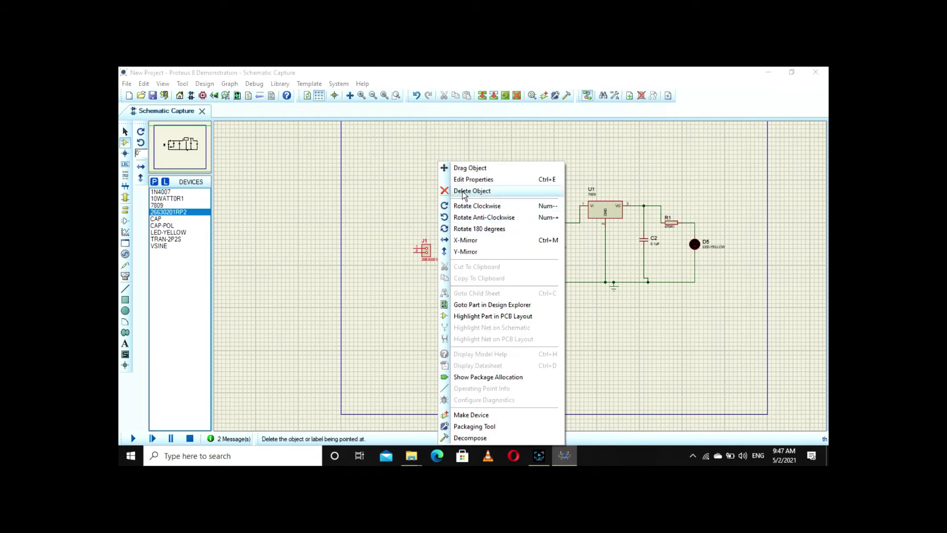
left_click(477, 217)
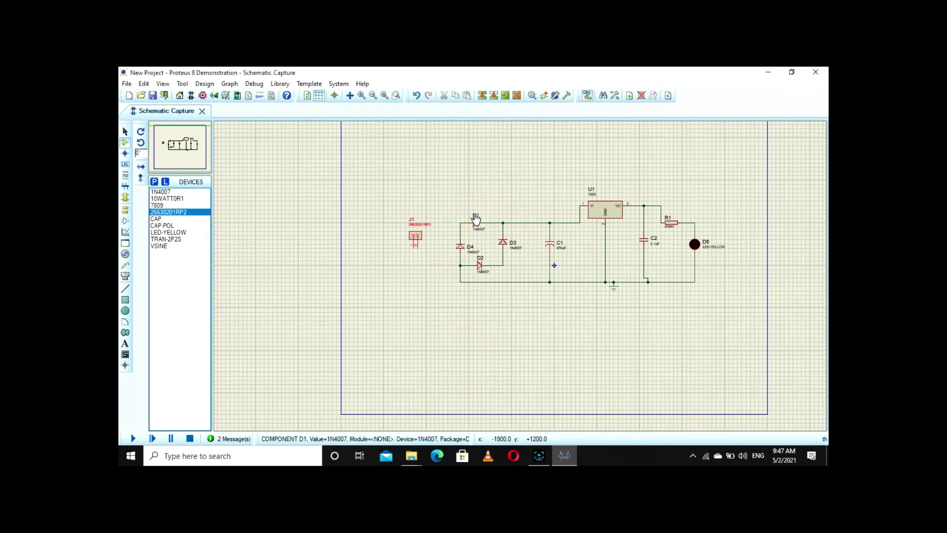
left_click(431, 250)
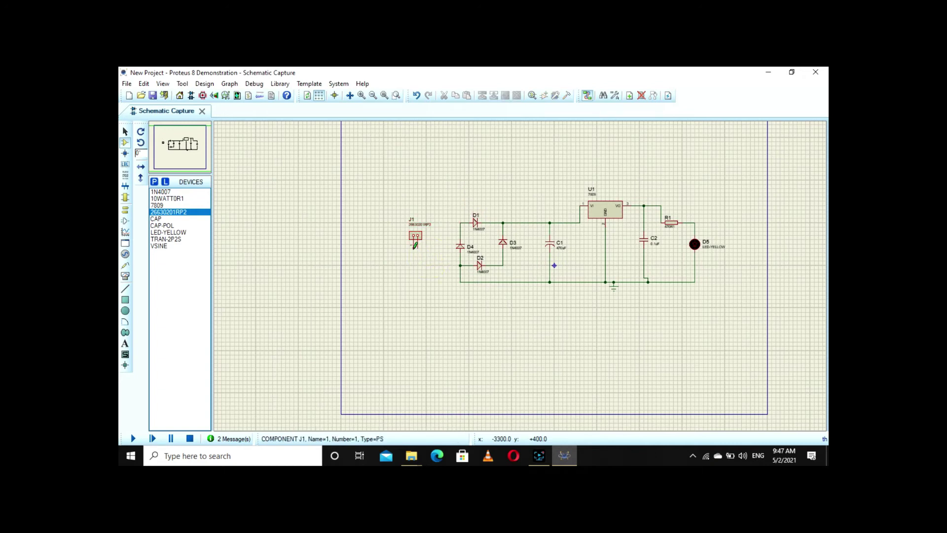
- Wire one connector pin to the junction of D1 and D4 and the other to the junction of D2 and D3
left_click_drag(405, 248, 426, 211)
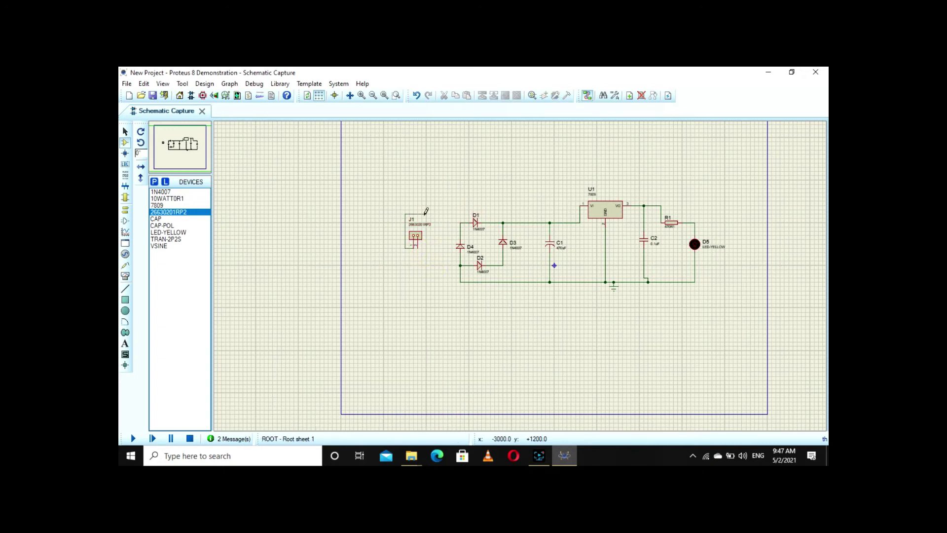
left_click(460, 223)
left_click(417, 248)
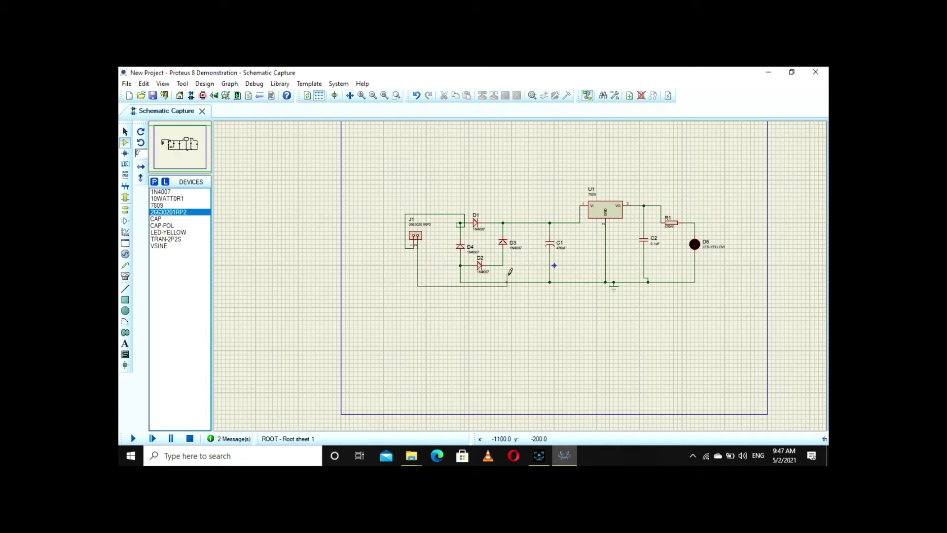
left_click(503, 265)
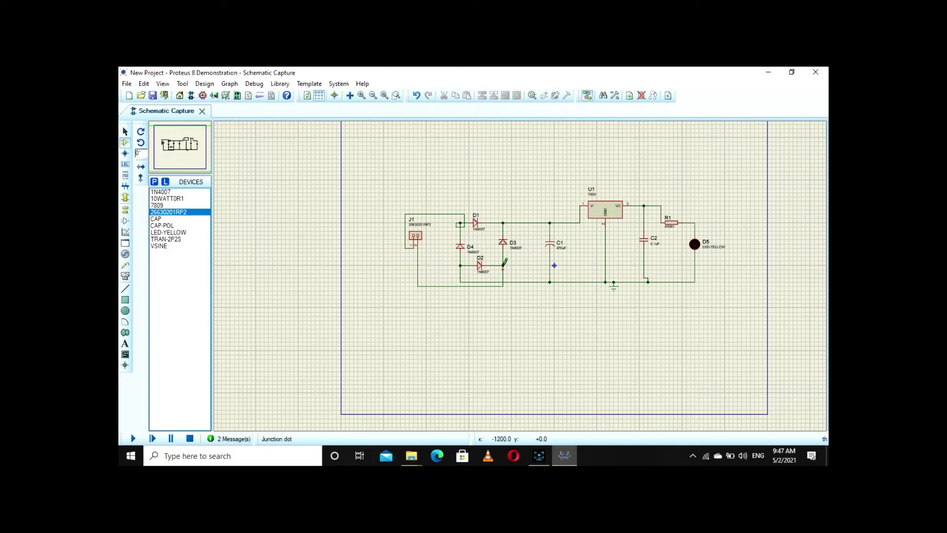
- Change the part reference of the bridge-side connector J1 to INPUT
right_click(414, 239)
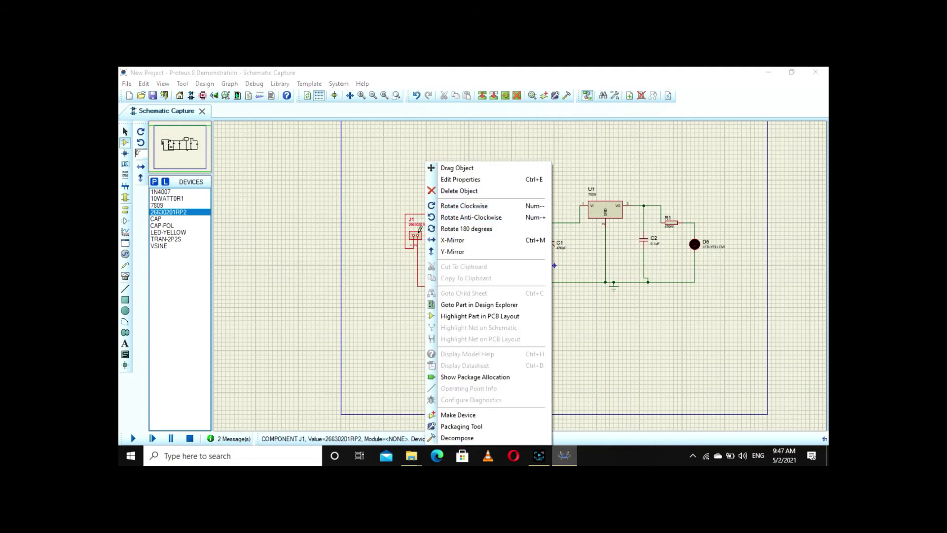
left_click(415, 236)
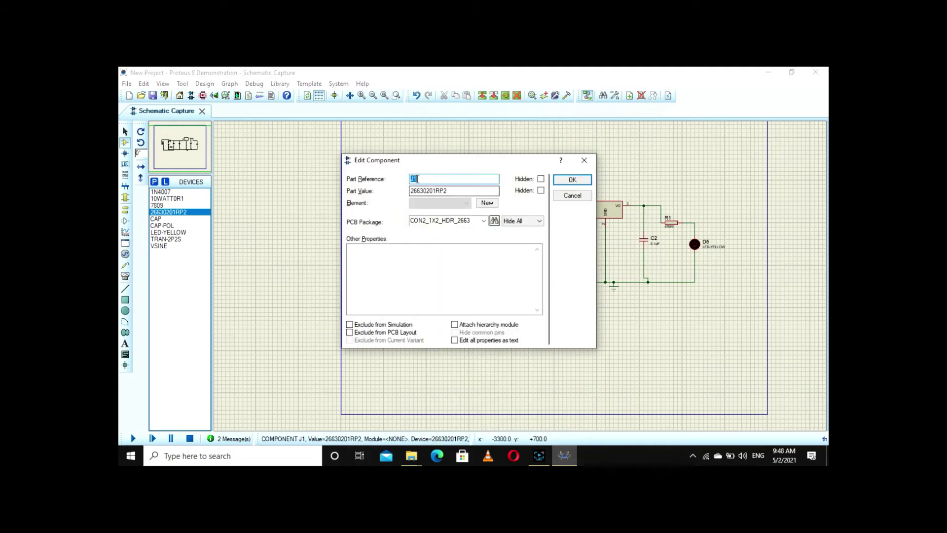
left_click(417, 178)
key("BackSpace")
key("BackSpace")
left_click(571, 180)
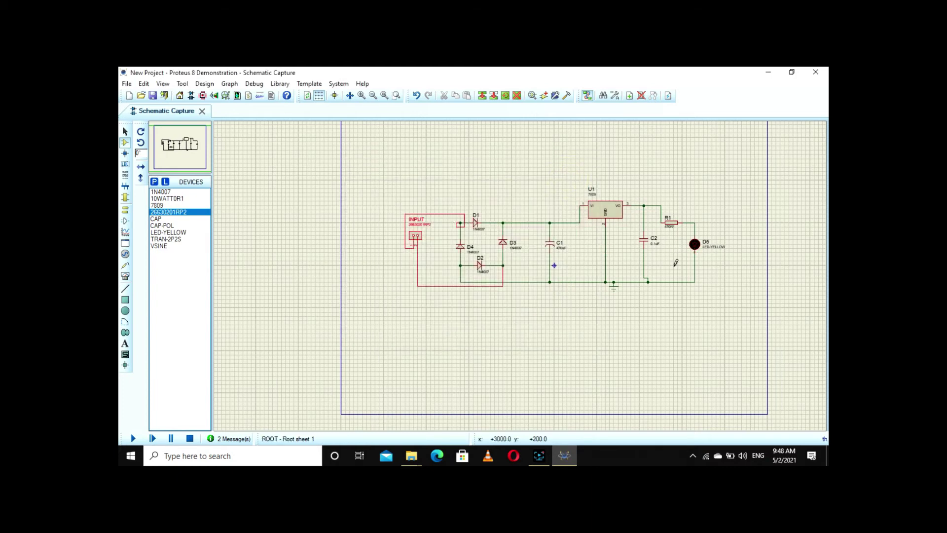
left_click(582, 331)
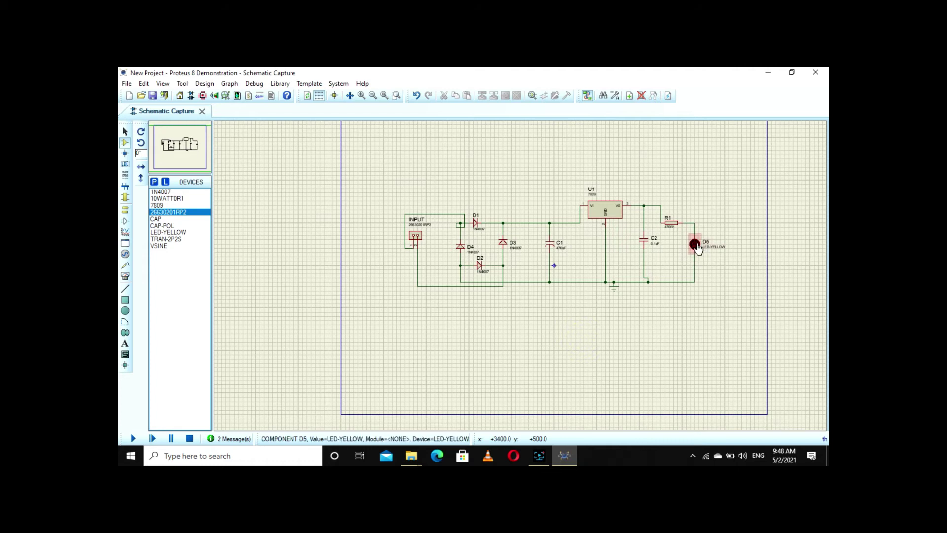
- Open the PCB layout and check the list of components available for placement
right_click(695, 244)
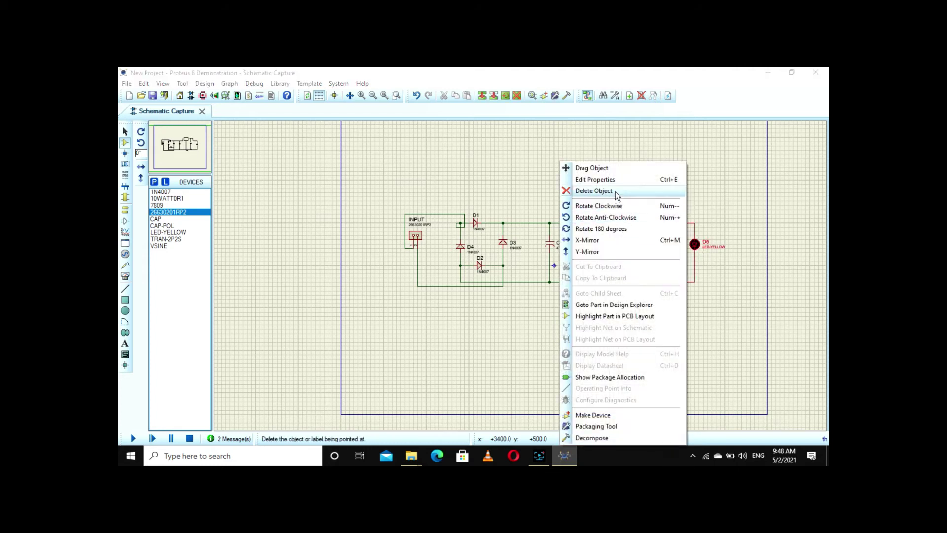
left_click(499, 352)
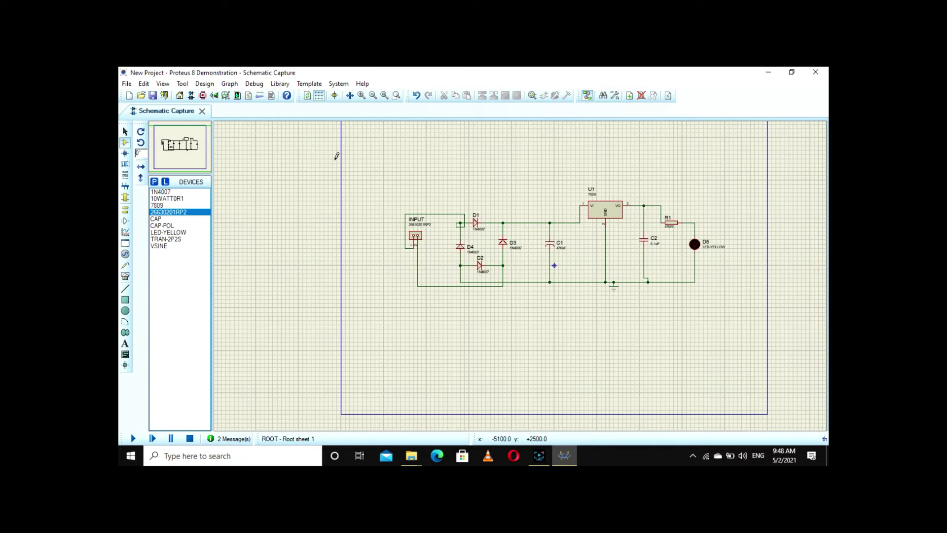
left_click(203, 97)
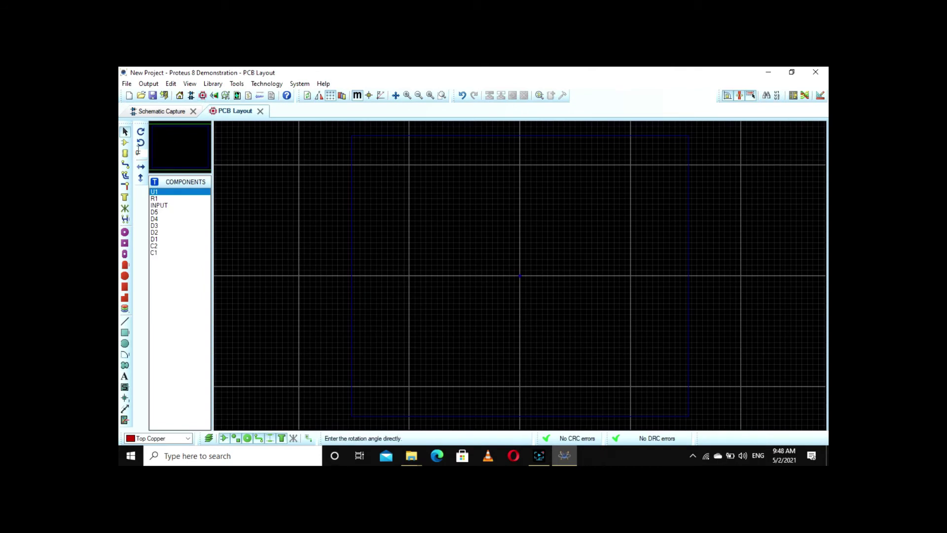
left_click(126, 144)
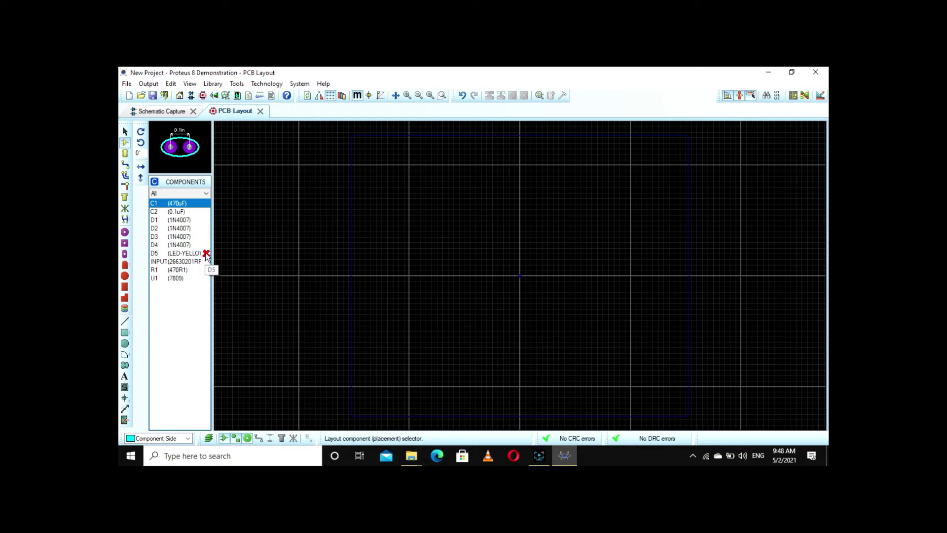
- Return to the schematic and delete LED D5 from the circuit output
left_click(173, 109)
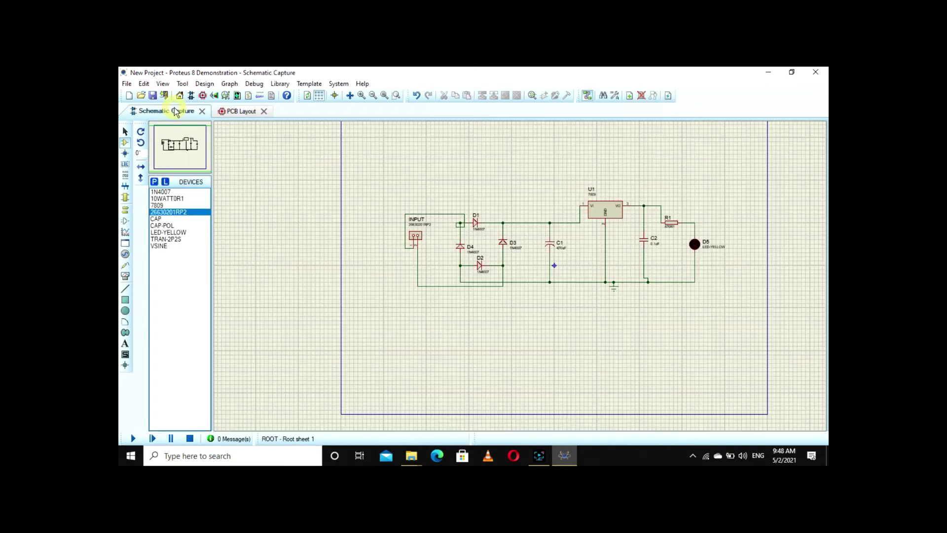
right_click(695, 244)
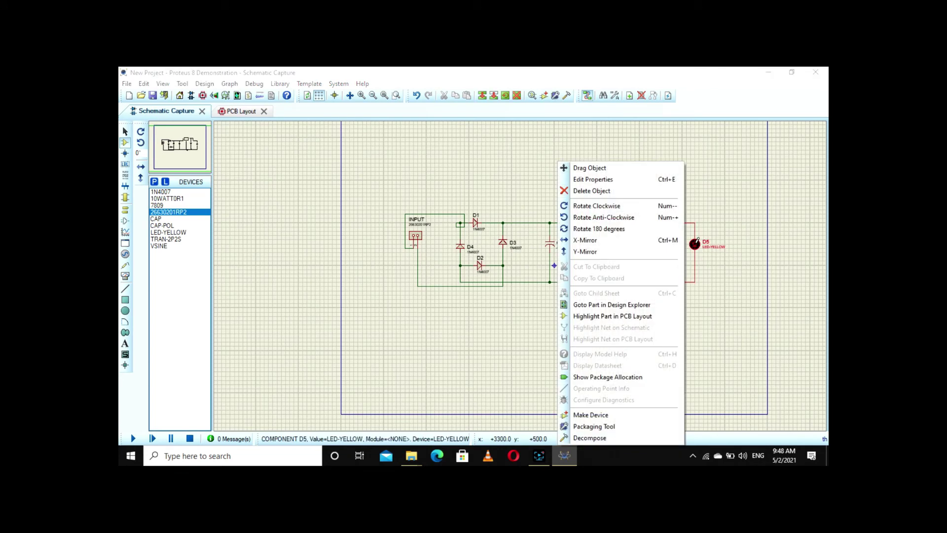
left_click(633, 193)
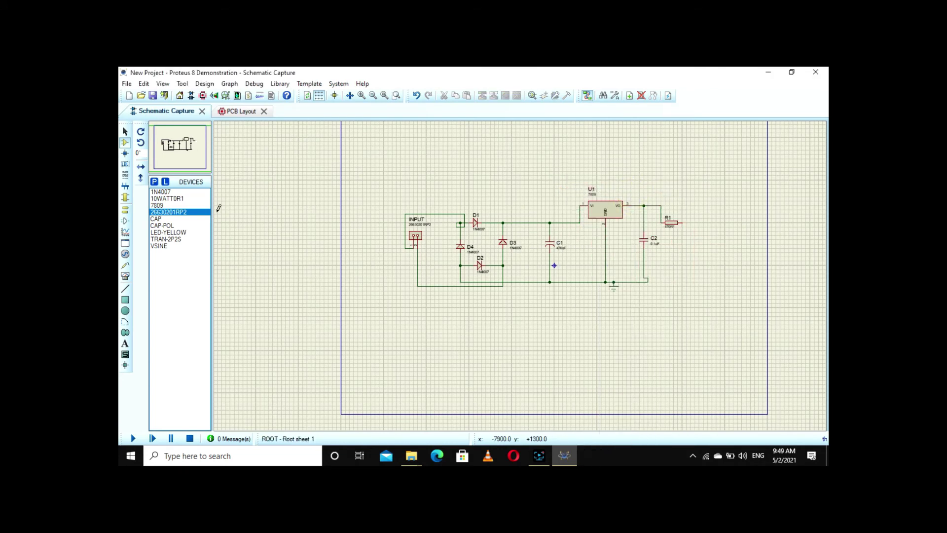
- Place a second 26630201RP2 connector at the circuit output and wire its pins to R1 and the ground line
left_click(689, 256)
left_click(691, 255)
left_click(690, 255)
left_click(685, 221)
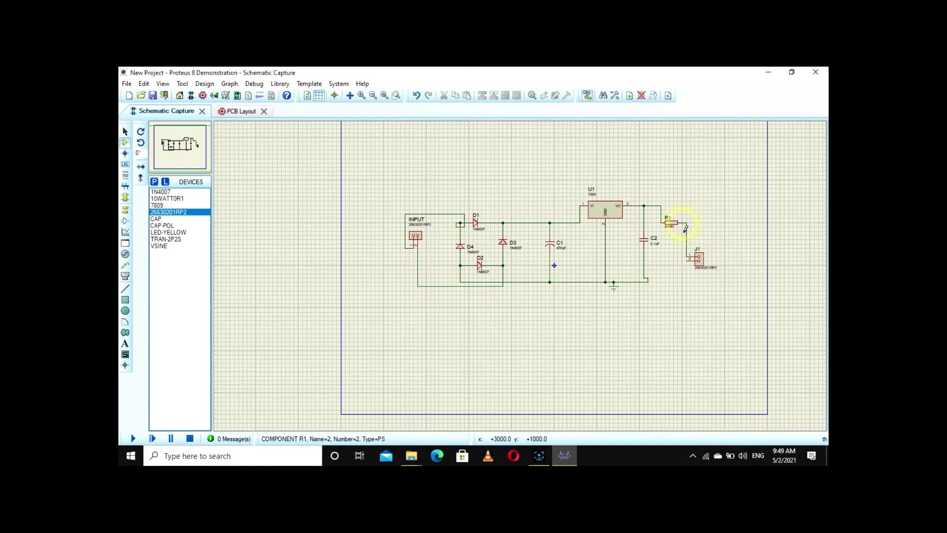
left_click(688, 258)
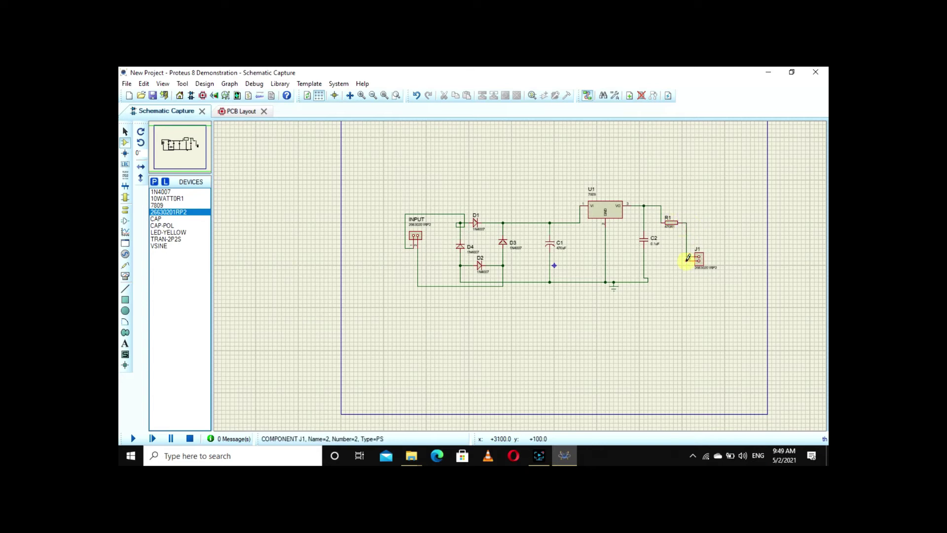
left_click(648, 282)
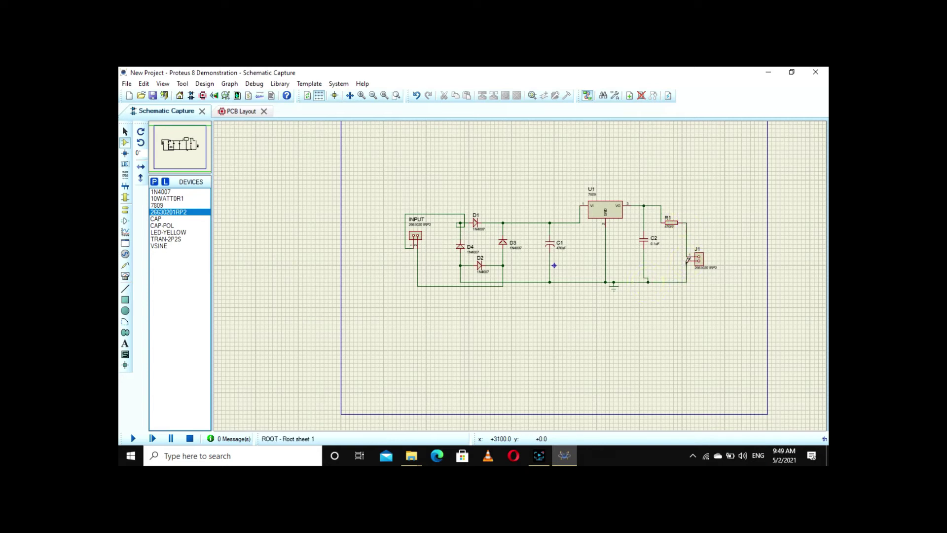
- Change the part reference of the output-side connector J1 to OUTPUT
right_click(701, 260)
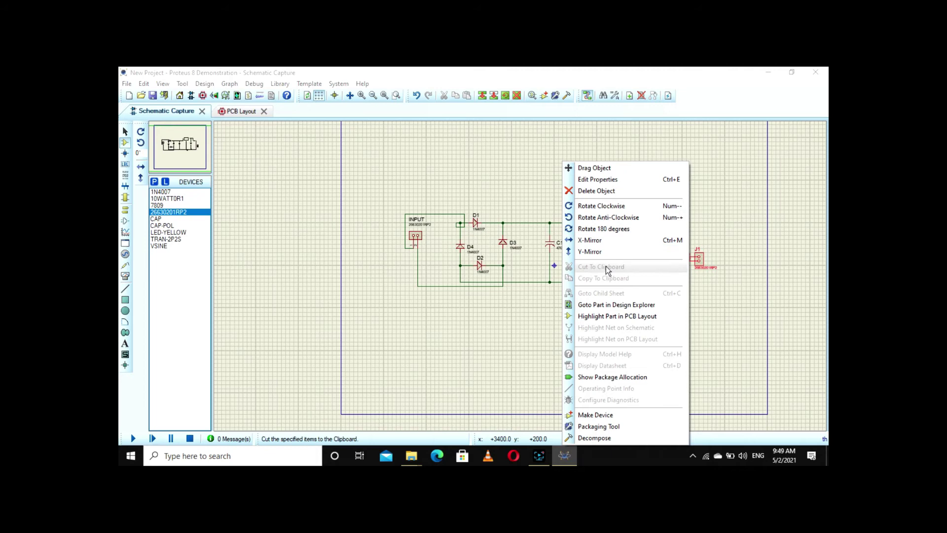
left_click(701, 257)
left_click(701, 257)
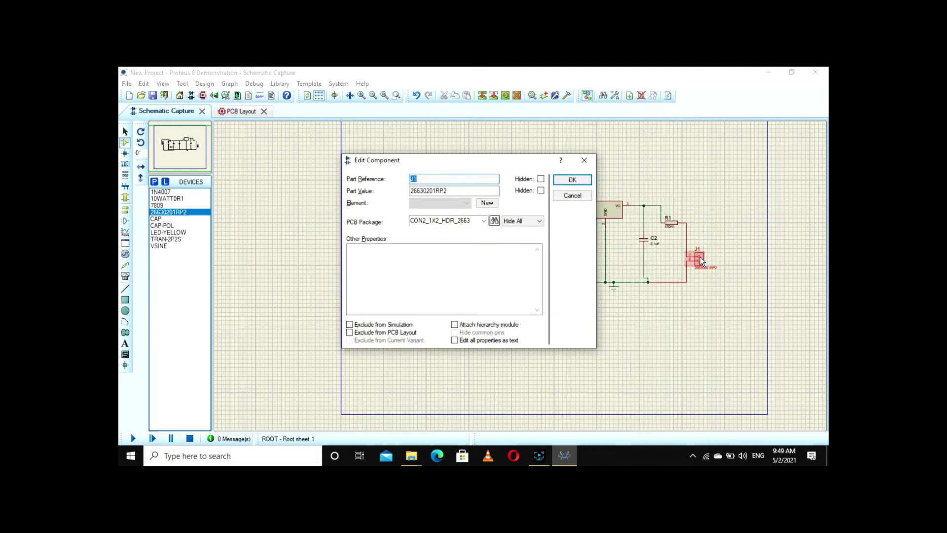
key("BackSpace")
left_click(571, 180)
left_click(630, 313)
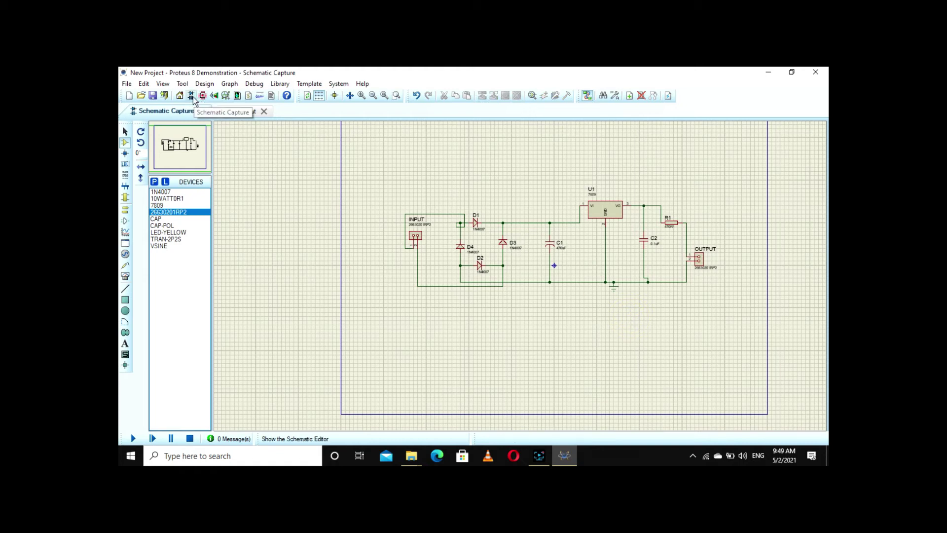
- In the PCB layout, draw a rectangular board outline about 175 by 85 mm on the Board Edge layer around the origin
left_click(207, 96)
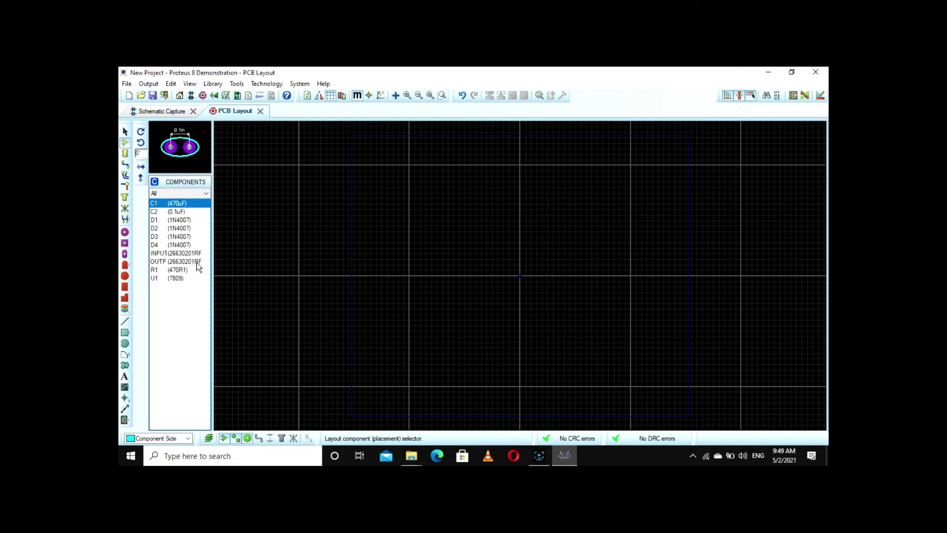
left_click(124, 334)
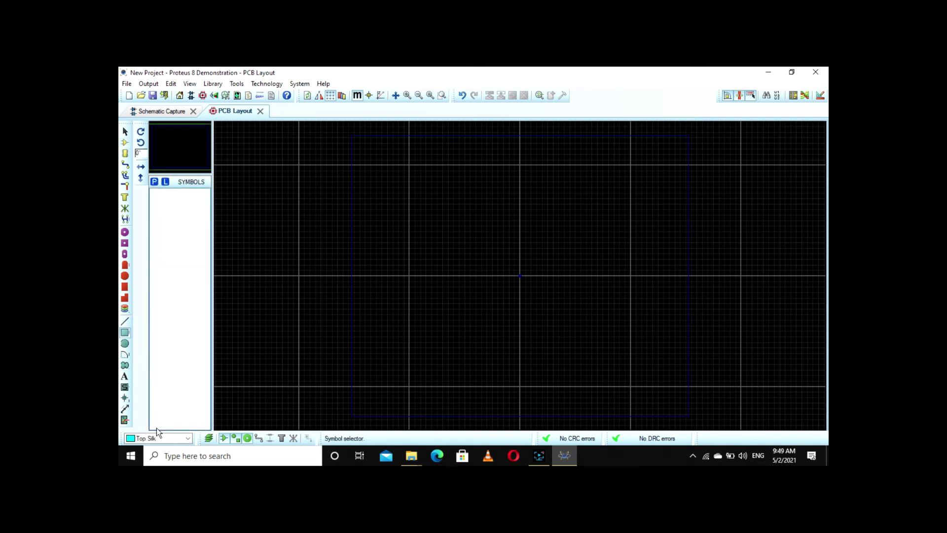
left_click(190, 439)
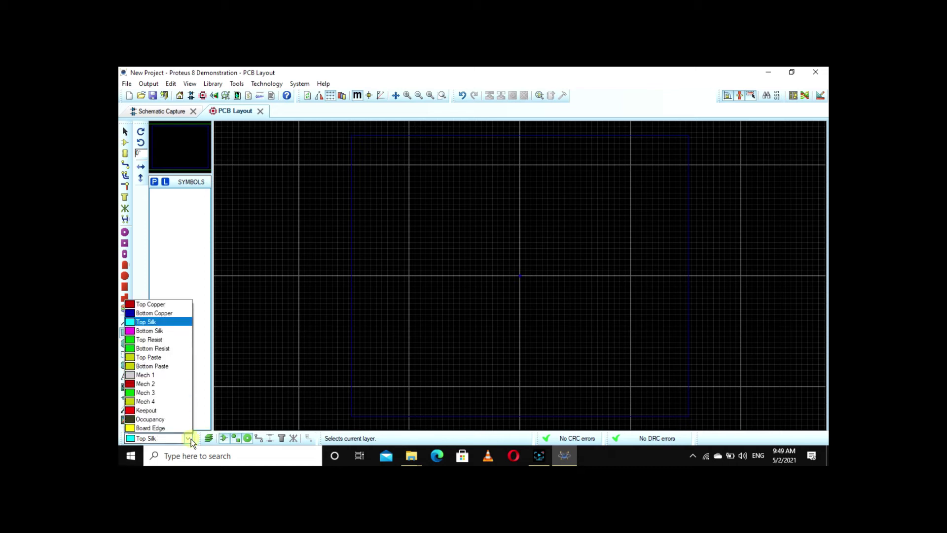
left_click(168, 427)
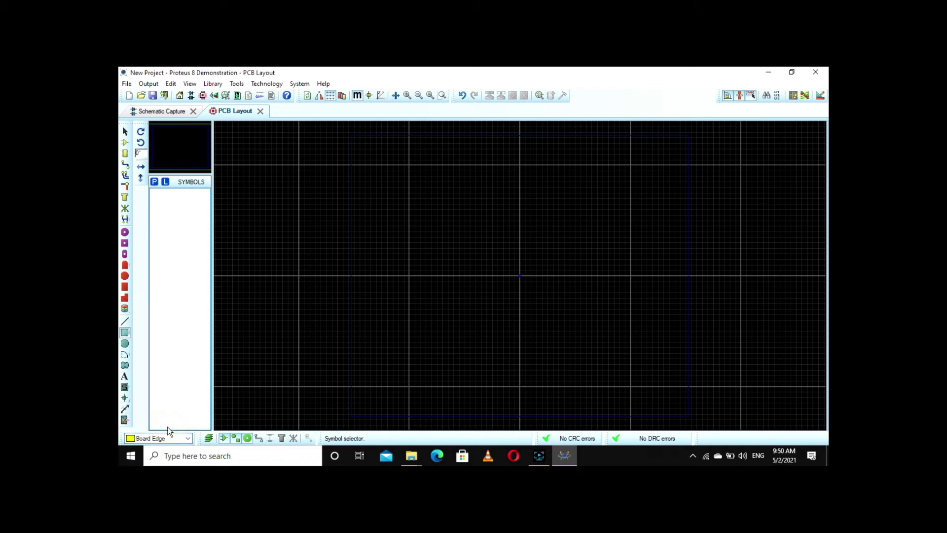
left_click(438, 223)
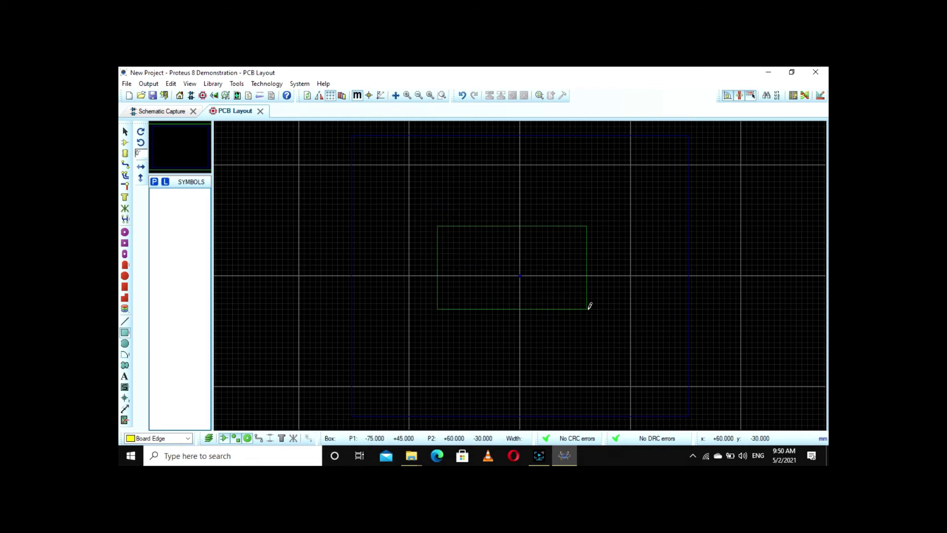
left_click(630, 319)
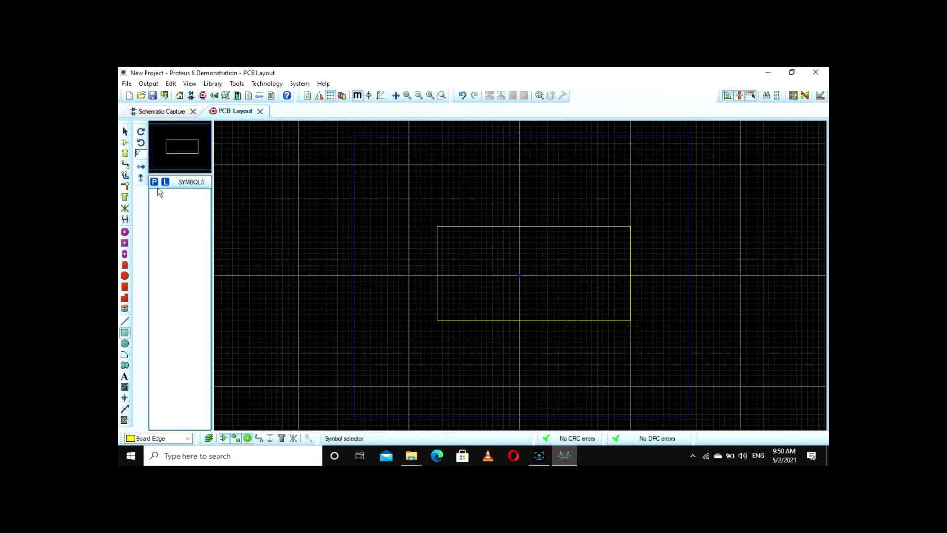
- Auto-place all ten schematic components inside the board outline with the default placement settings
left_click(124, 143)
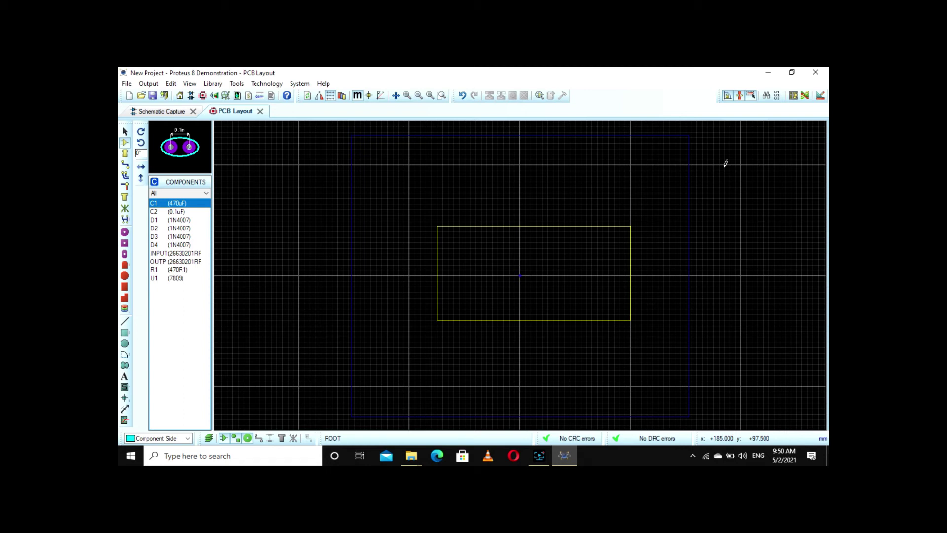
left_click(794, 95)
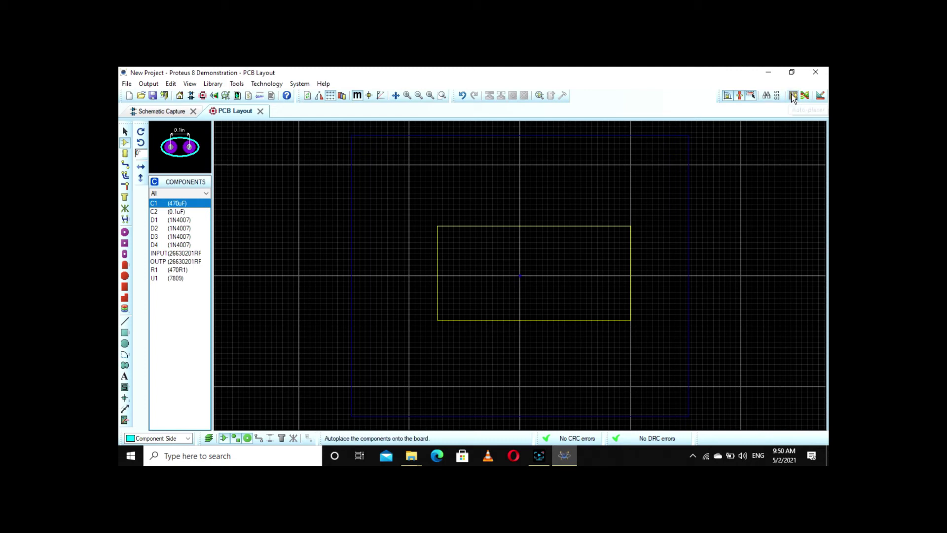
left_click(791, 95)
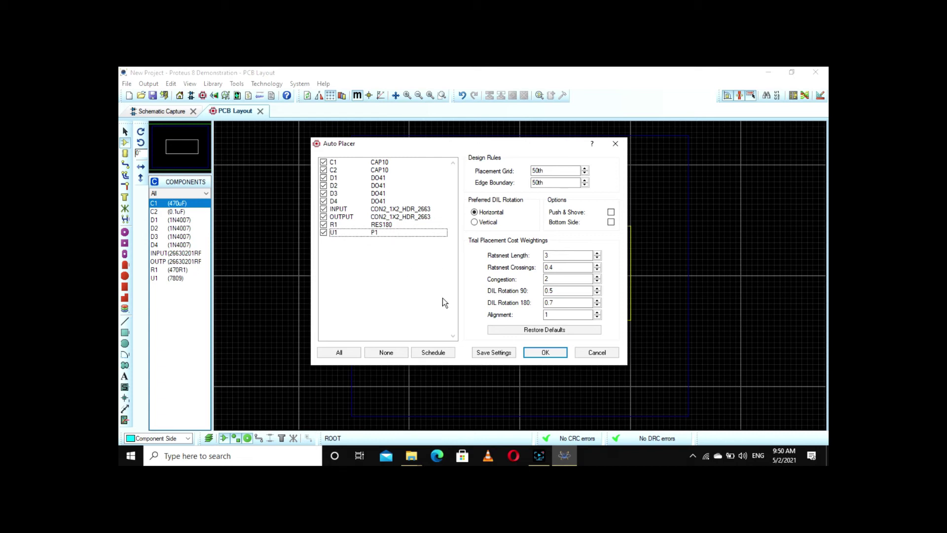
left_click(544, 353)
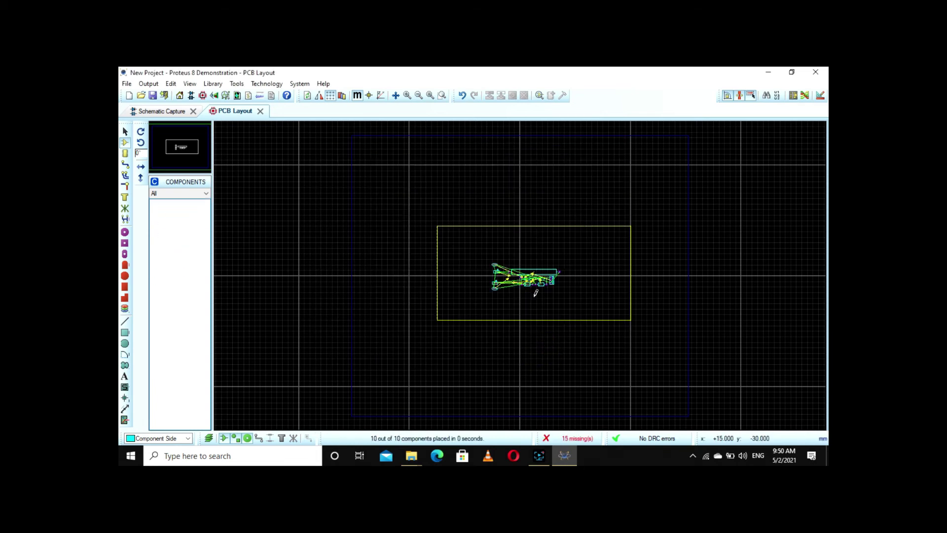
- Move the OUTPUT connector above resistor R1, to about x 0, y 20 mm
scroll(472, 254, "down", 3)
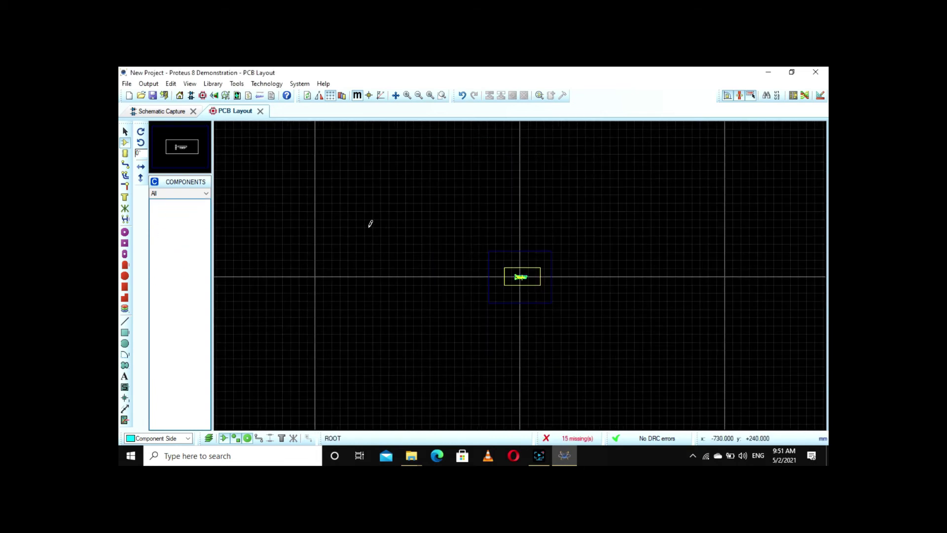
scroll(520, 270, "up", 4)
left_click(651, 248)
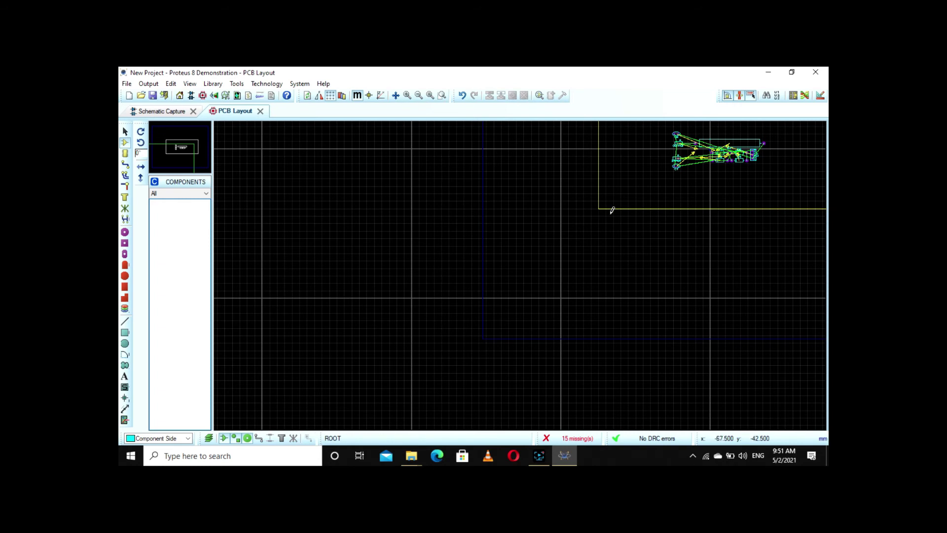
scroll(611, 207, "up", 2)
left_click_drag(163, 150, 180, 147)
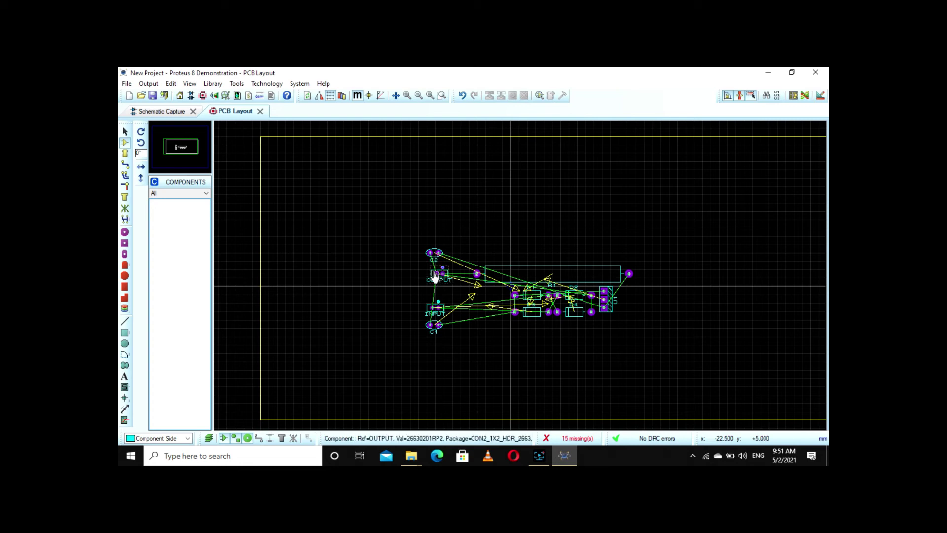
right_click(435, 277)
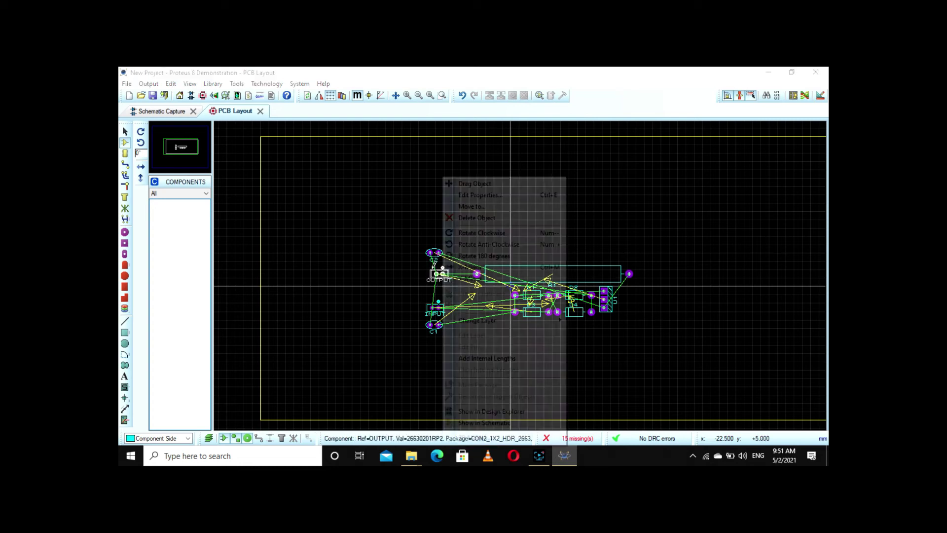
left_click(477, 184)
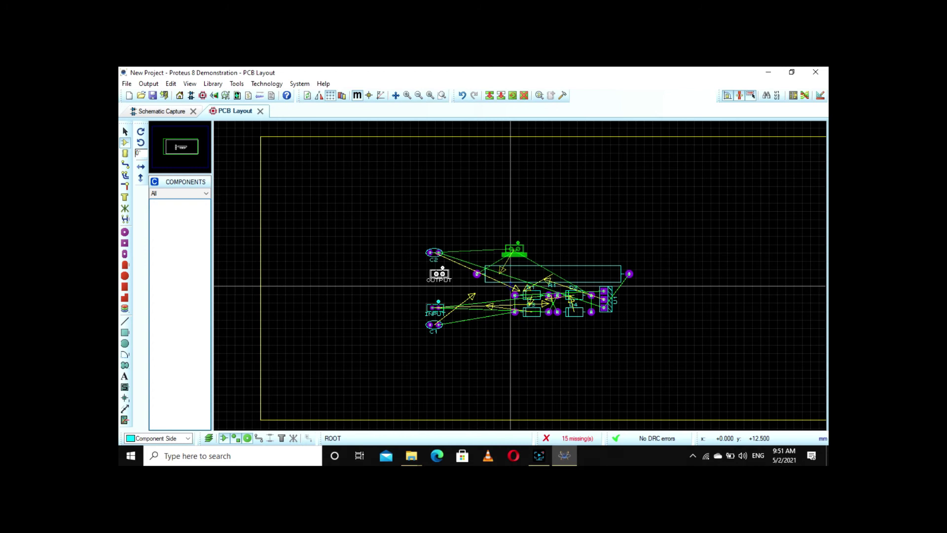
left_click(515, 250)
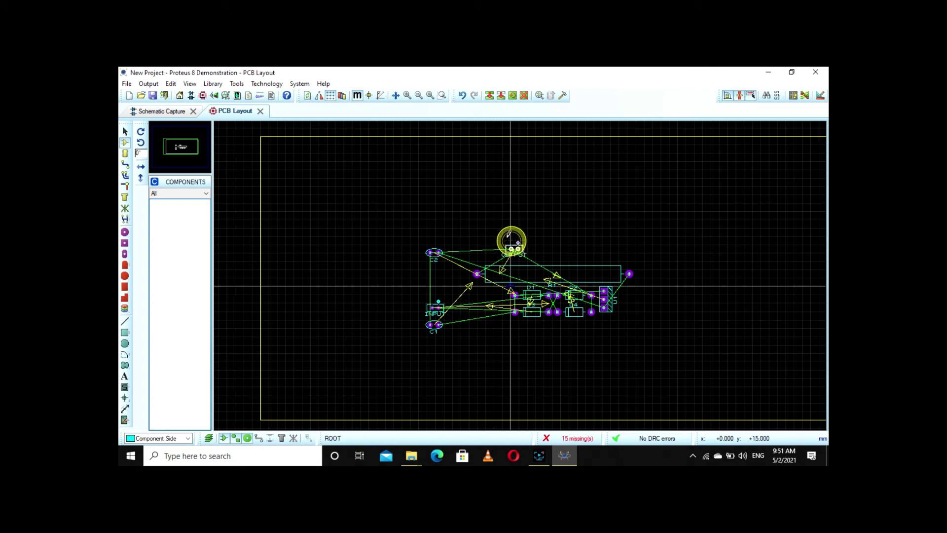
right_click(515, 249)
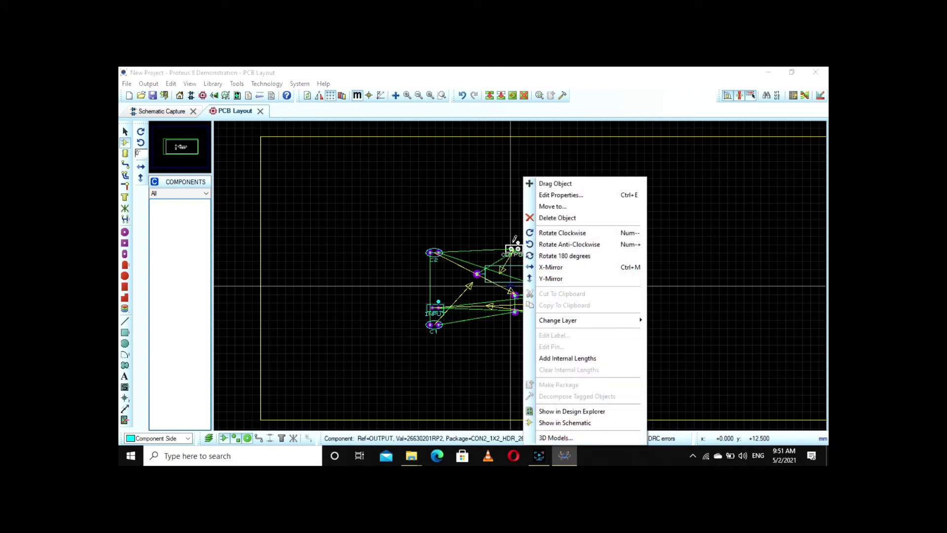
left_click(546, 184)
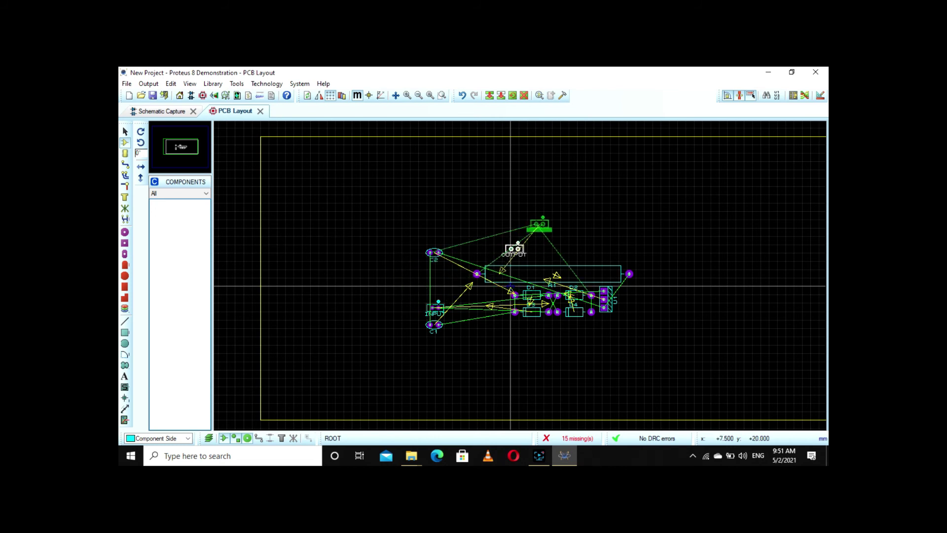
left_click(514, 225)
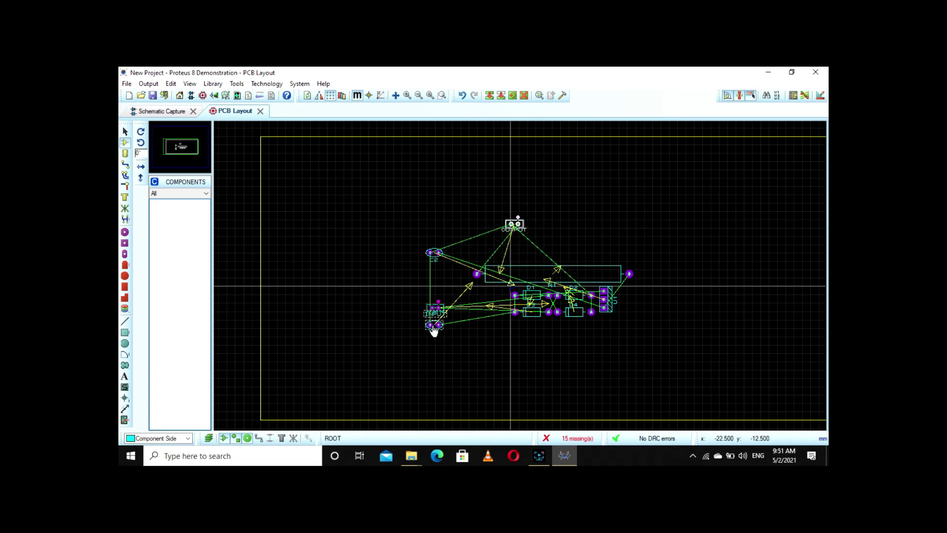
- Move the INPUT connector about 10 mm further left, and place capacitor C1 directly below C2 at about x -22.5, y 2.5 mm
right_click(435, 306)
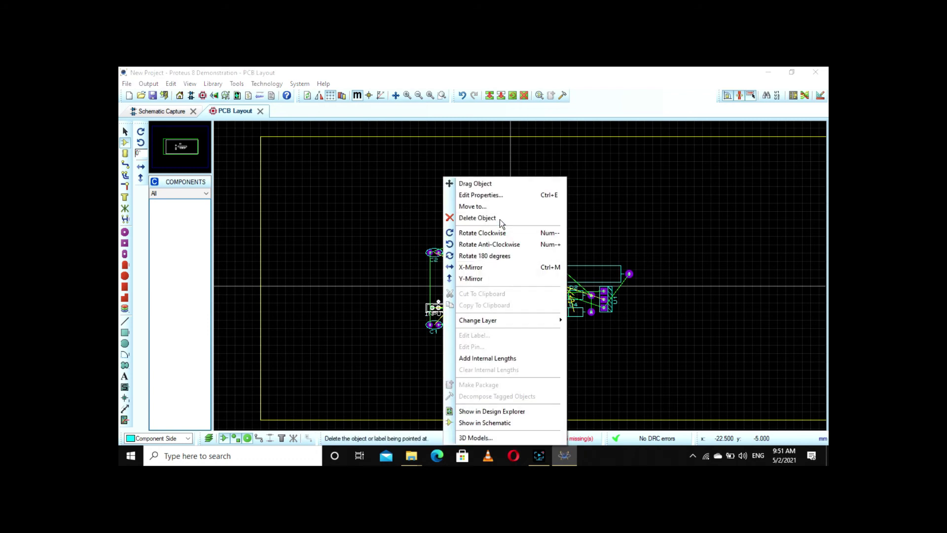
left_click(499, 183)
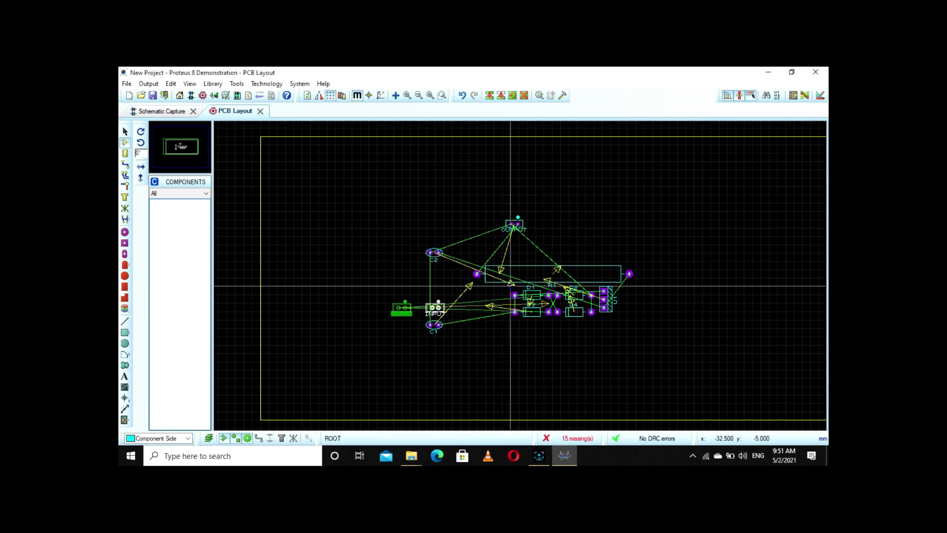
left_click(401, 301)
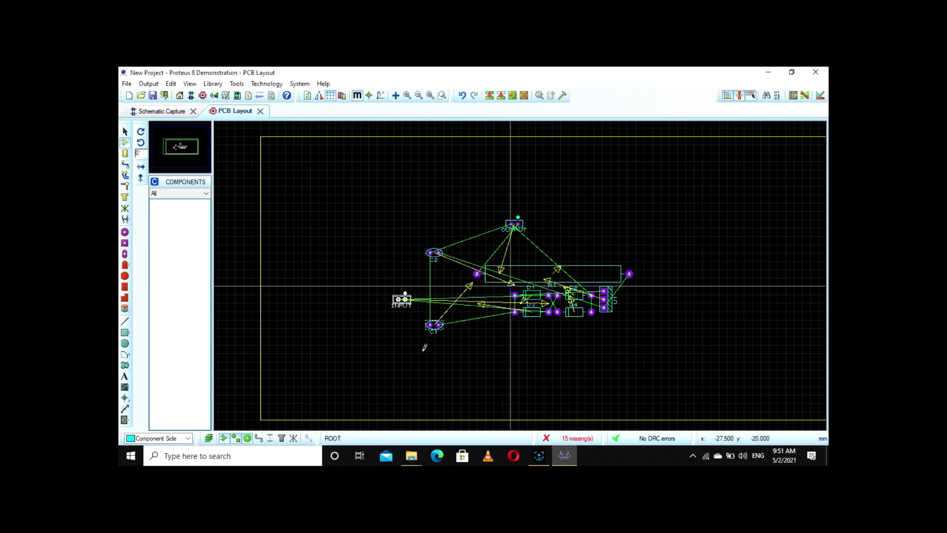
right_click(436, 325)
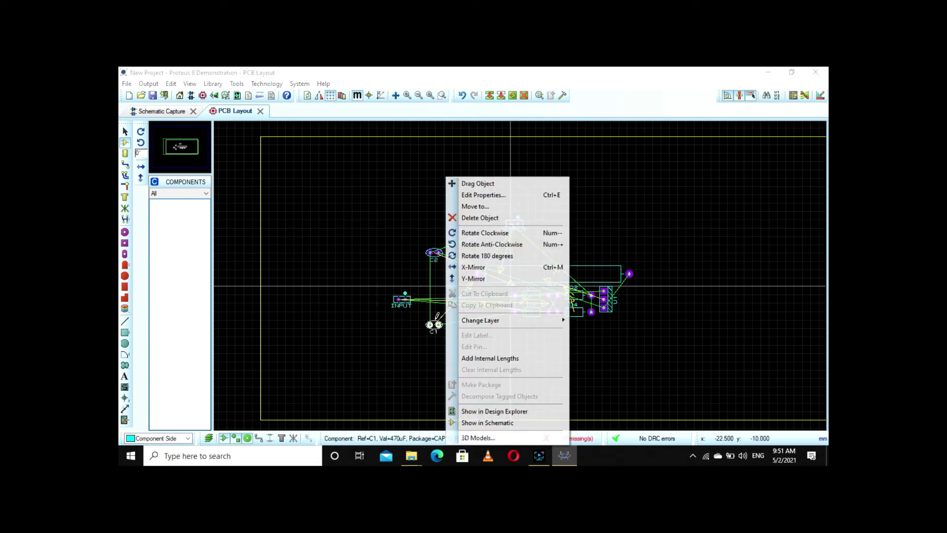
left_click(481, 184)
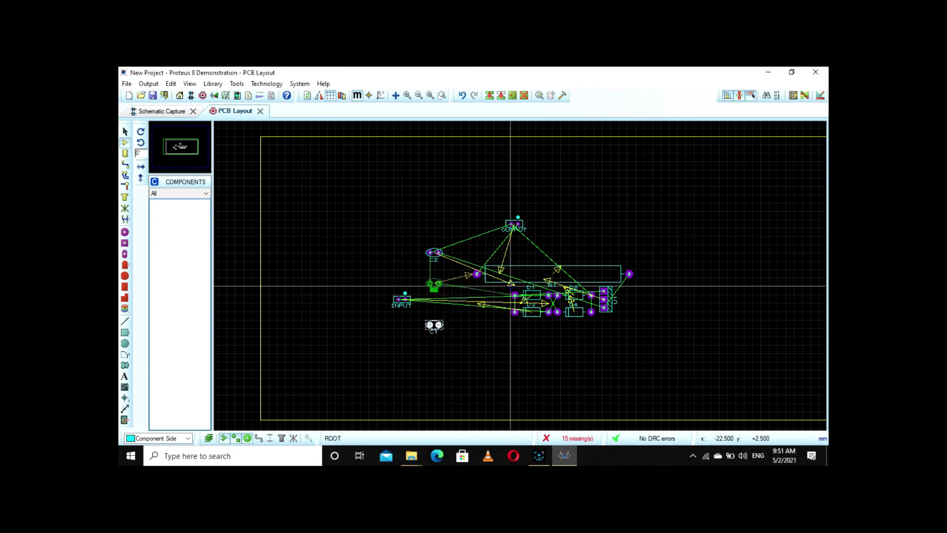
left_click(434, 284)
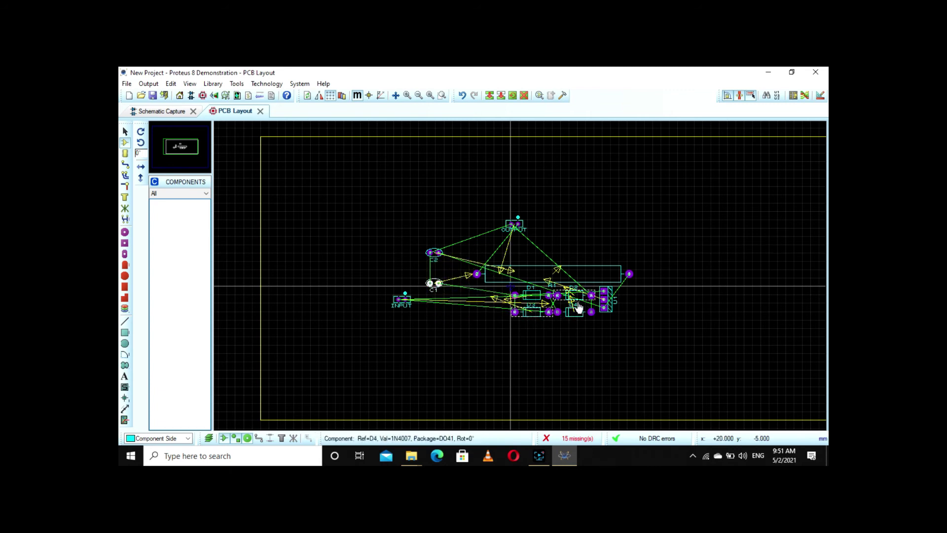
- Move regulator U1 above the right half of resistor R1 and rotate it clockwise
right_click(611, 307)
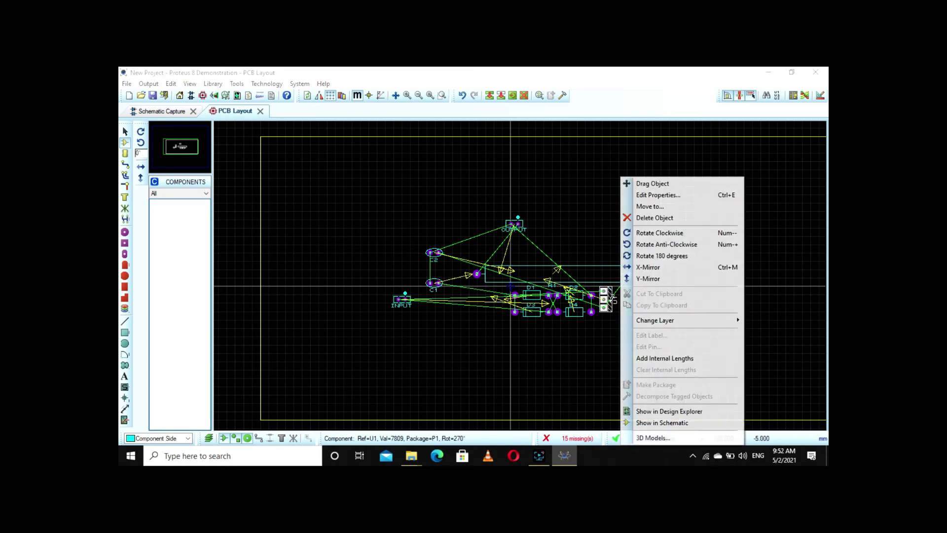
left_click(650, 184)
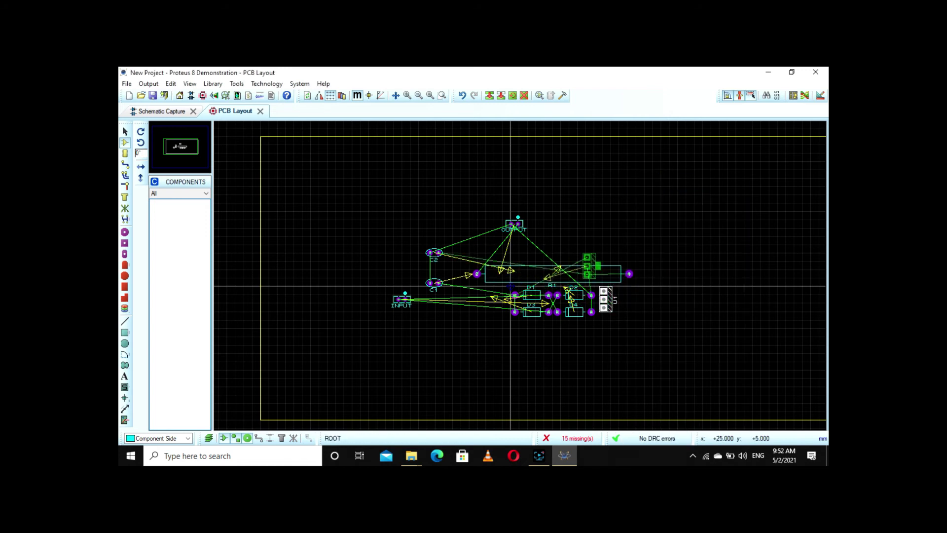
left_click(577, 241)
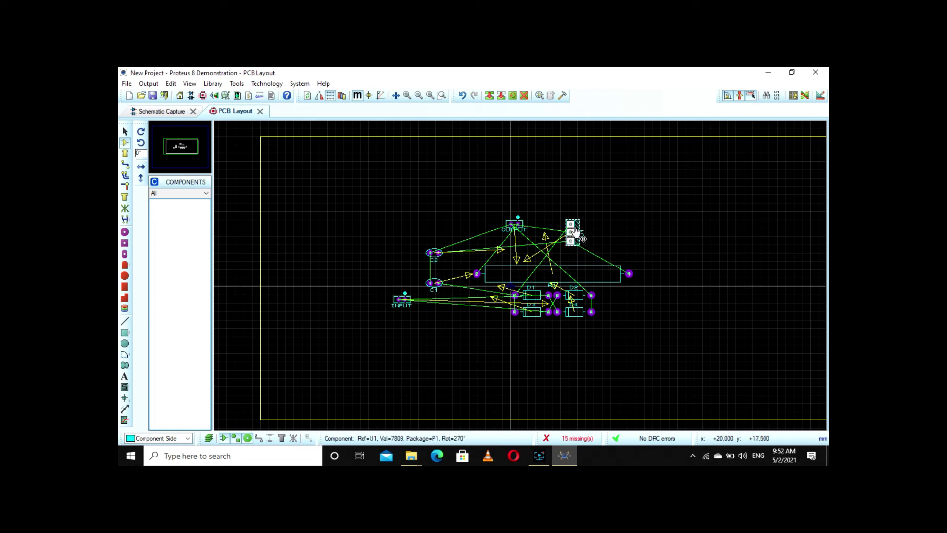
right_click(572, 238)
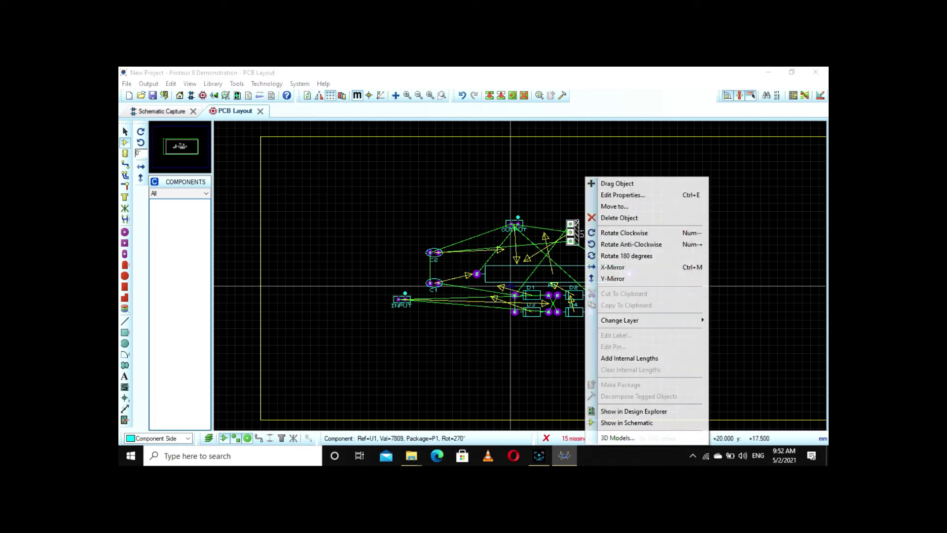
left_click(618, 235)
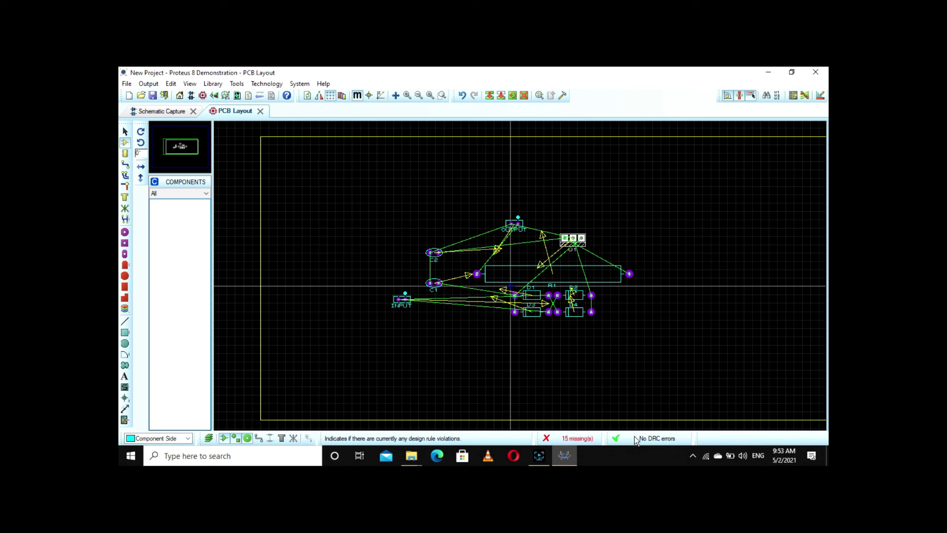
- Auto-route all connections using the default basic routing schedule
left_click(579, 340)
left_click(475, 279)
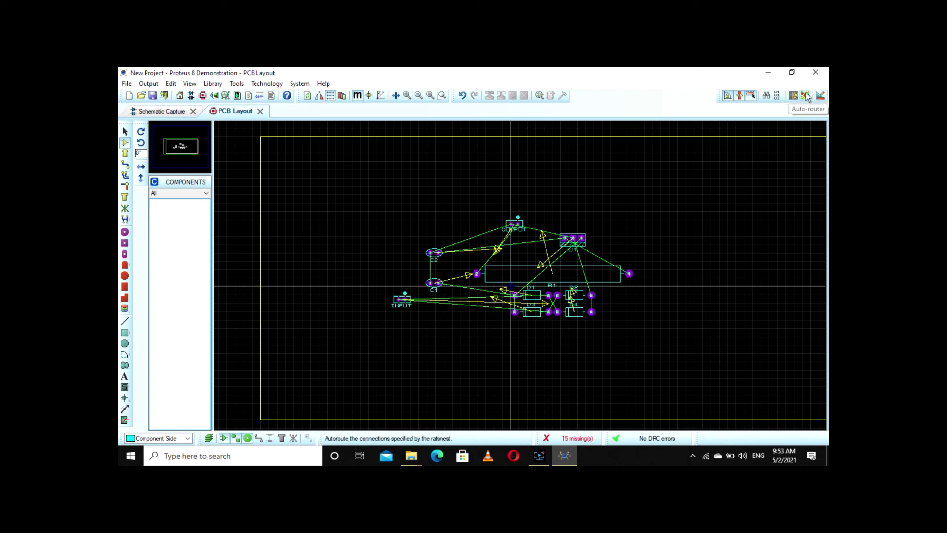
left_click(806, 95)
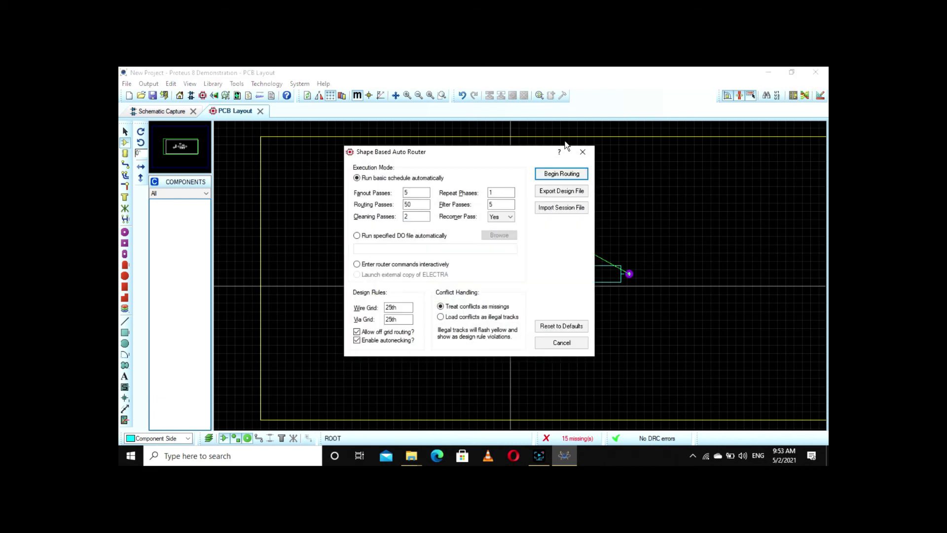
left_click(559, 175)
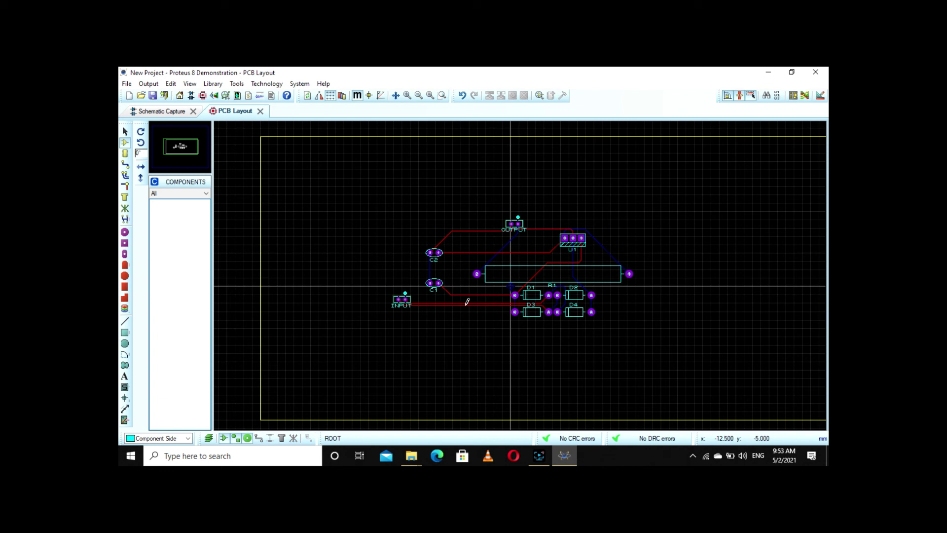
- Generate a power plane over the board on the Bottom Copper layer, with net (None) and the DEFAULT boundary
scroll(302, 250, "down", 2)
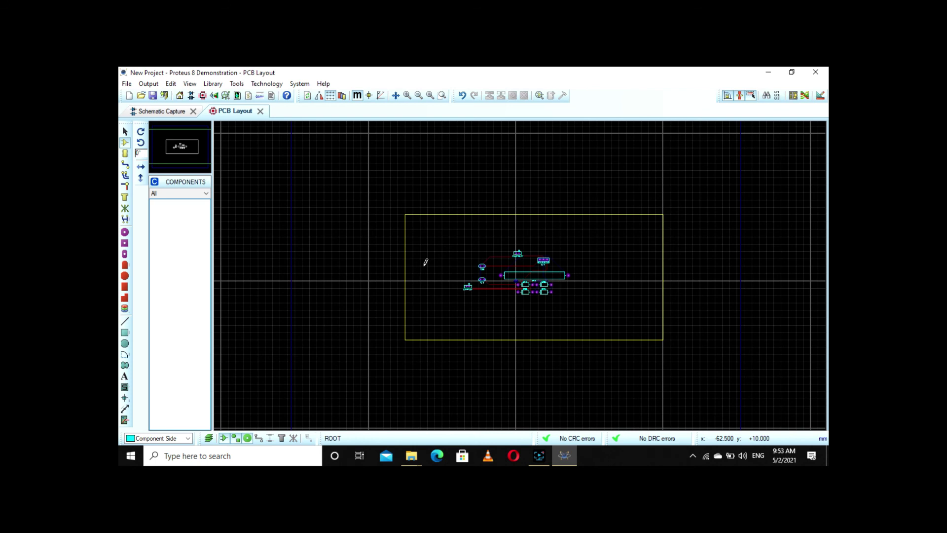
scroll(443, 259, "up", 1)
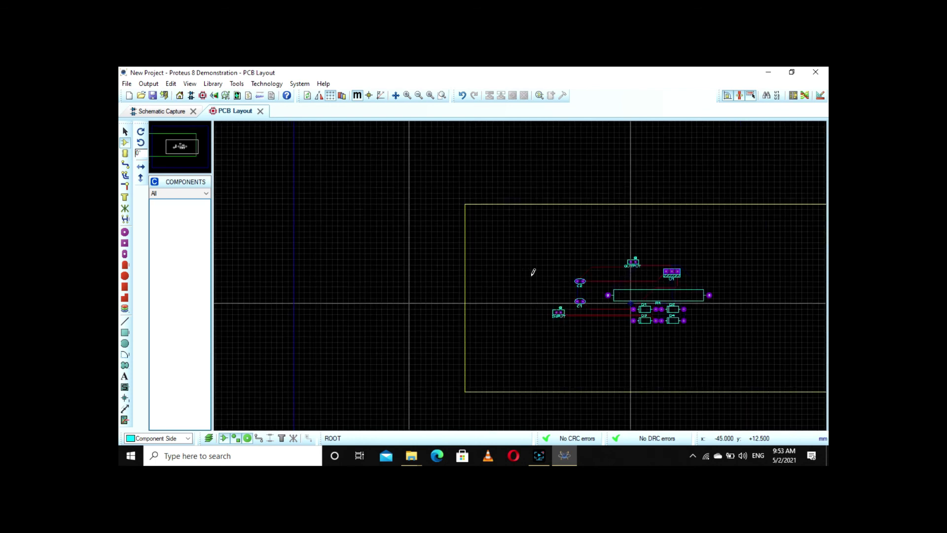
left_click(179, 145)
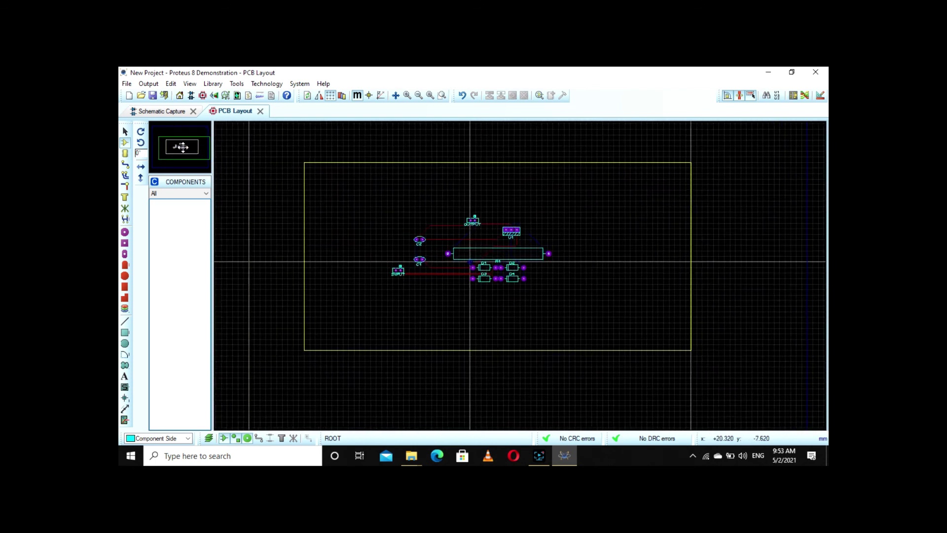
left_click(181, 146)
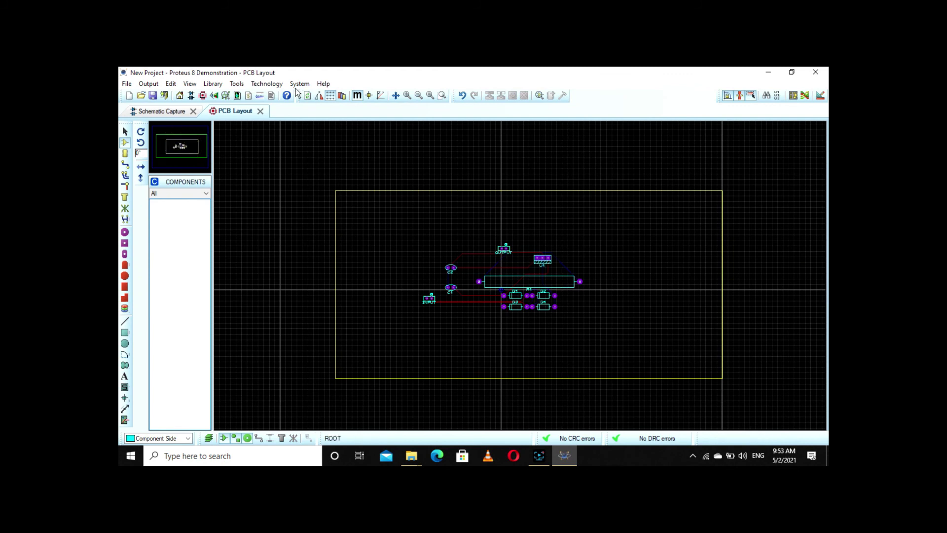
left_click(236, 84)
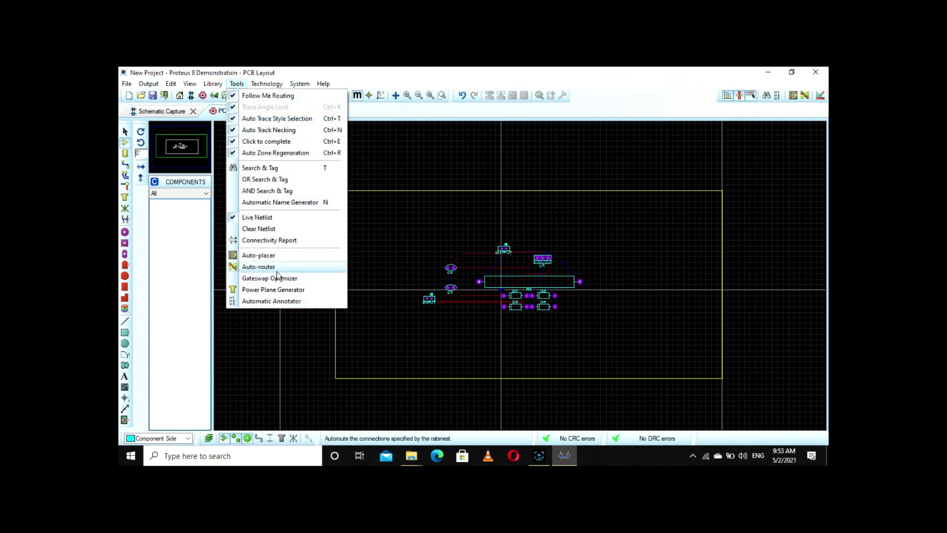
left_click(275, 290)
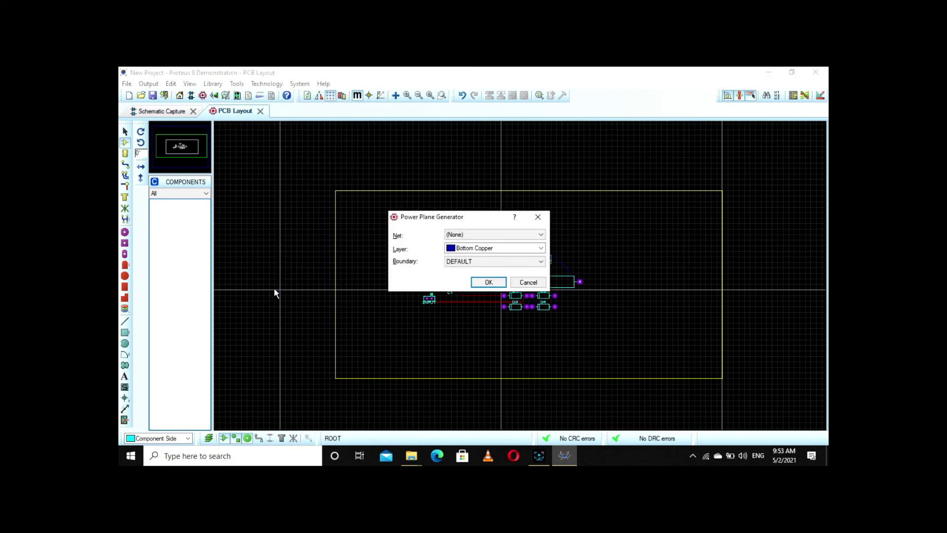
left_click(488, 280)
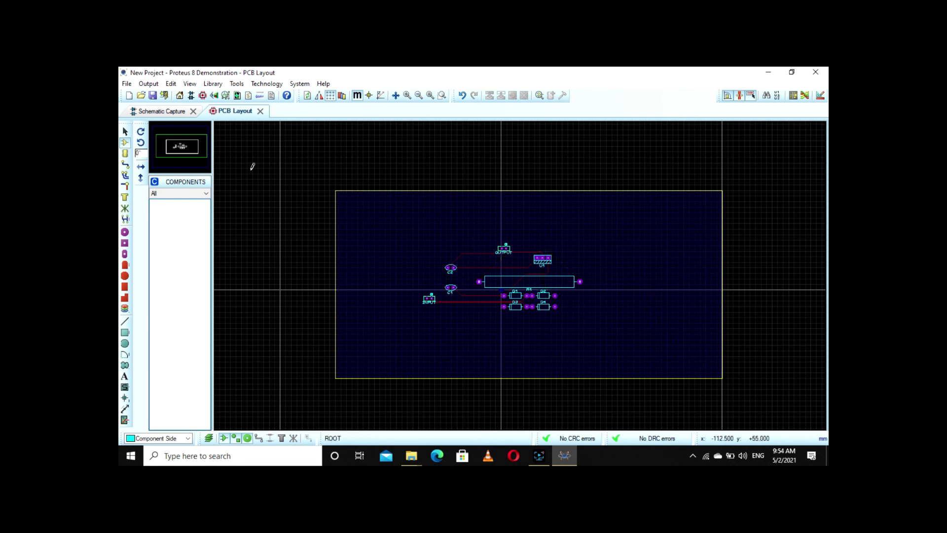
- Show the finished board in the 3D Visualizer
left_click(214, 95)
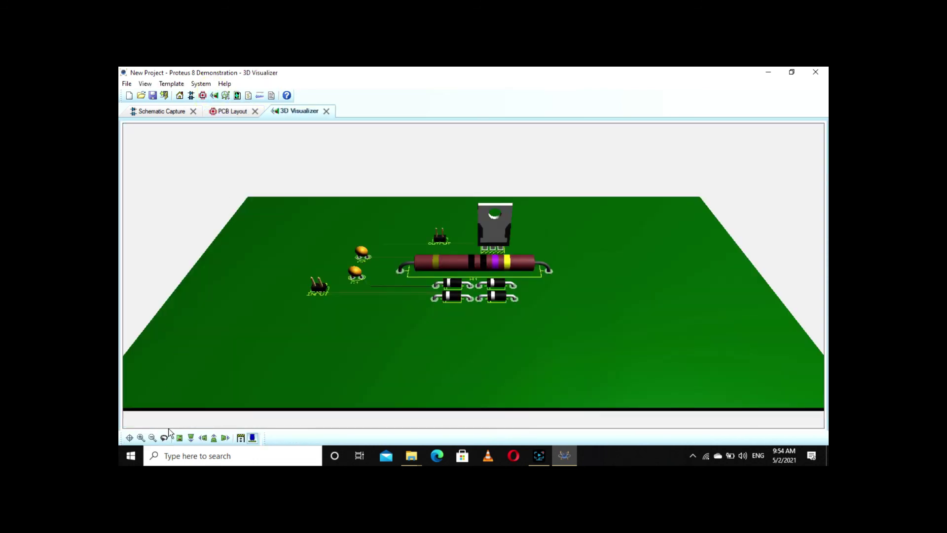
- Inspect the 3D board from directly above and from a tilted front angle
left_click(179, 438)
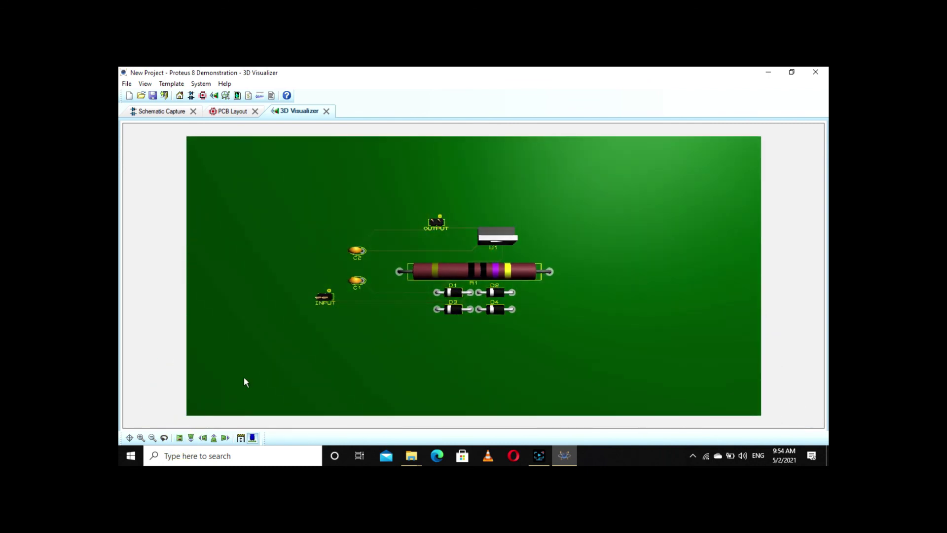
left_click(285, 351)
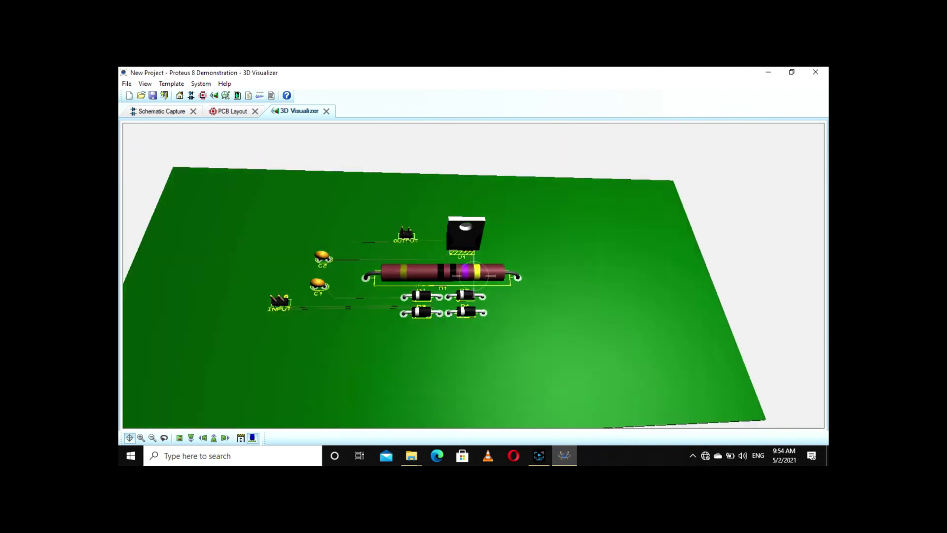
key("Escape")
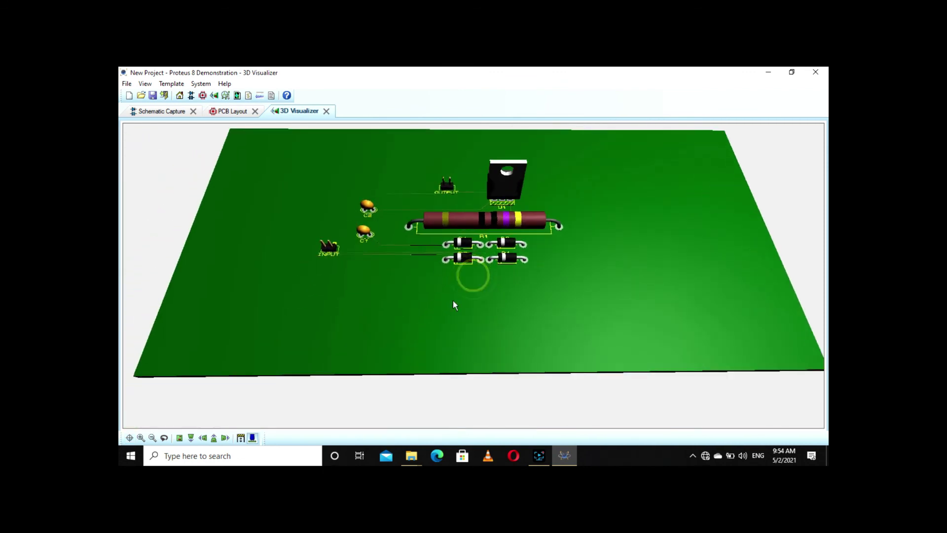
- Set the output origin of the PCB layout just outside the board's left edge, slightly above mid-height
left_click(238, 112)
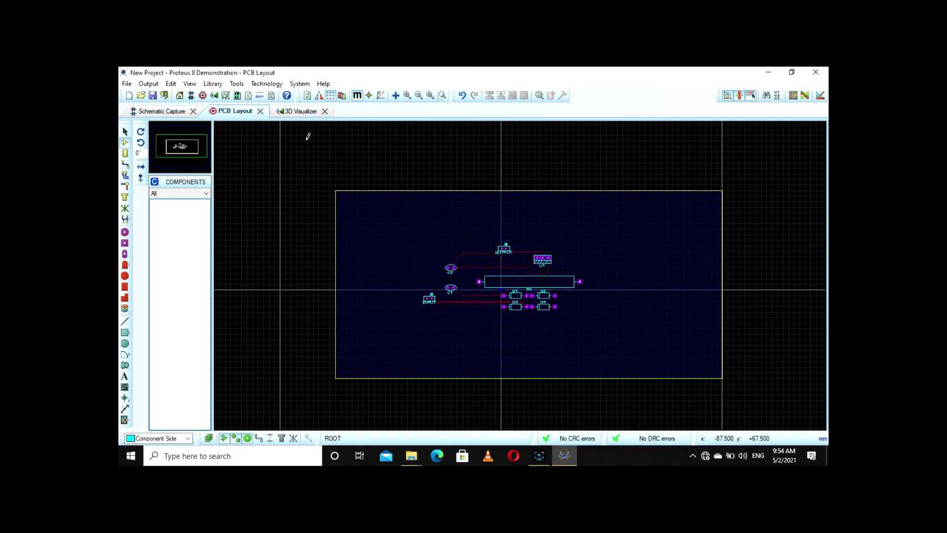
left_click(153, 89)
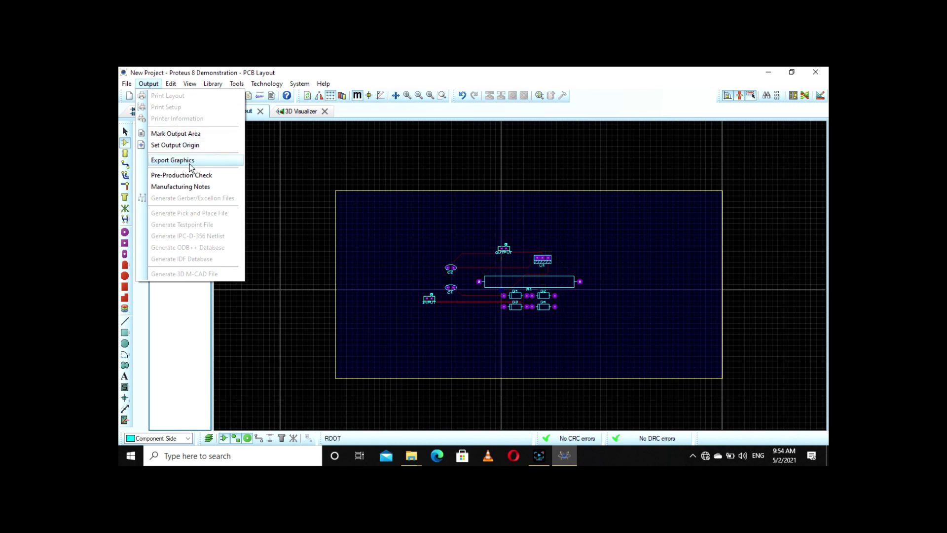
mouse_move(213, 163)
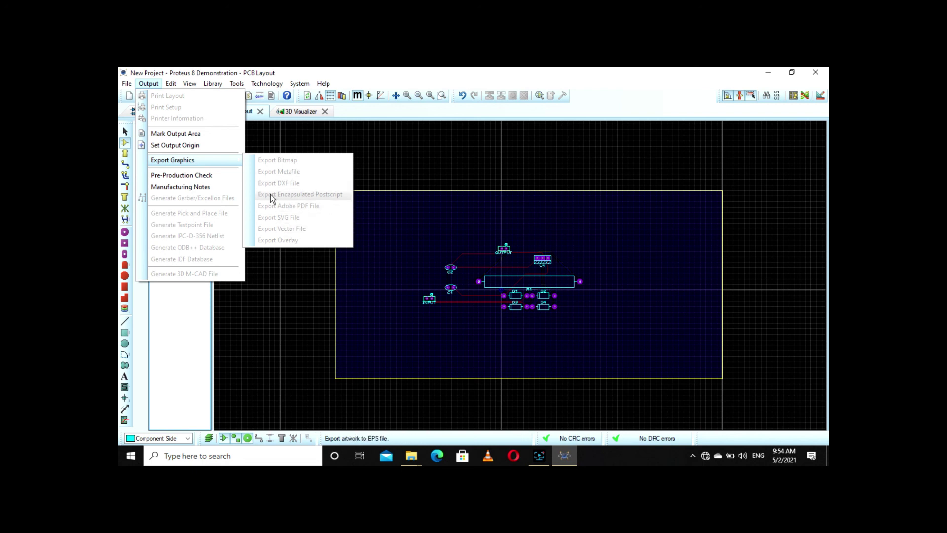
left_click(219, 148)
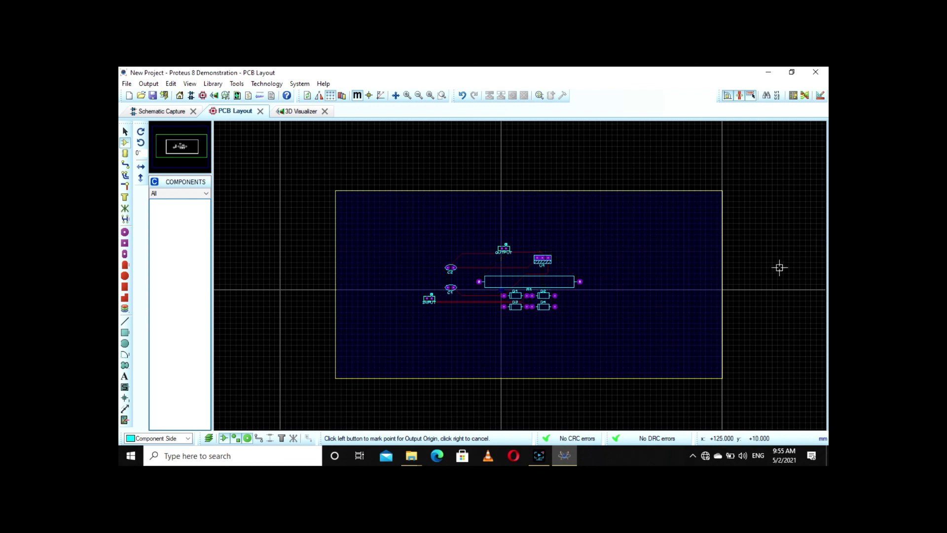
left_click(318, 271)
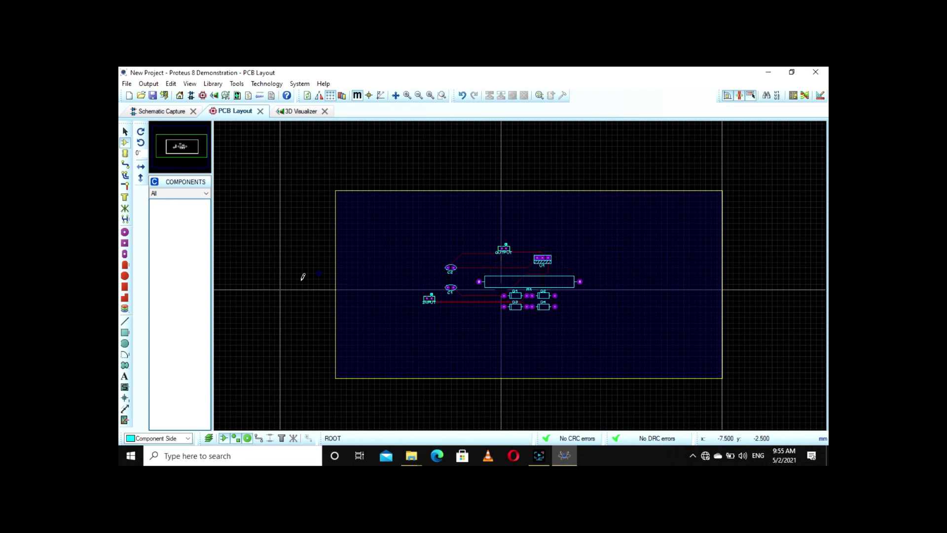
- Check which graphics export formats are available for the PCB layout
left_click(155, 85)
mouse_move(190, 162)
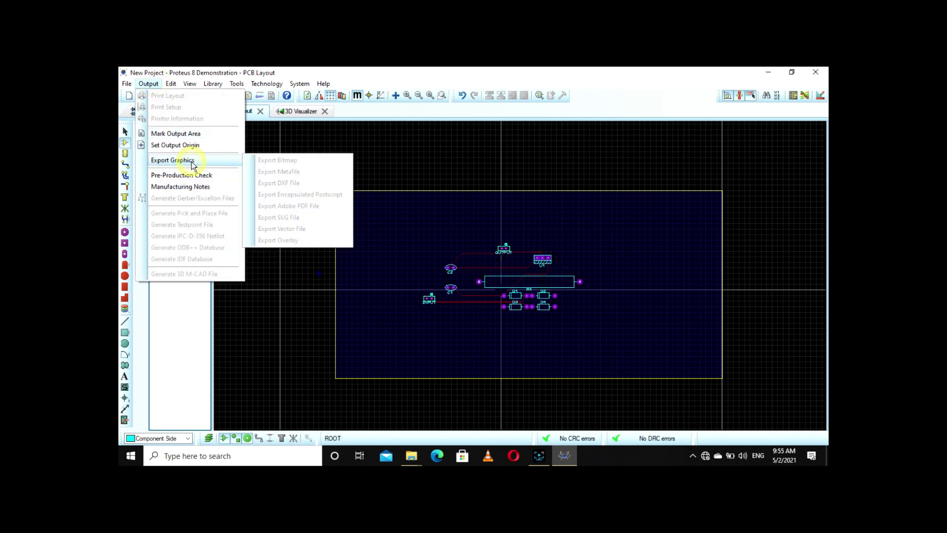
left_click(183, 85)
left_click(182, 84)
left_click(149, 84)
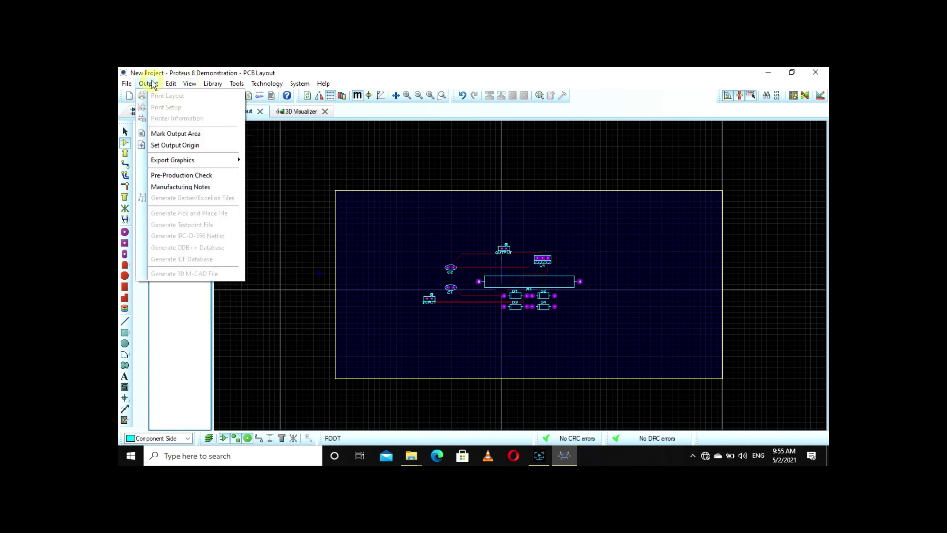
left_click(268, 165)
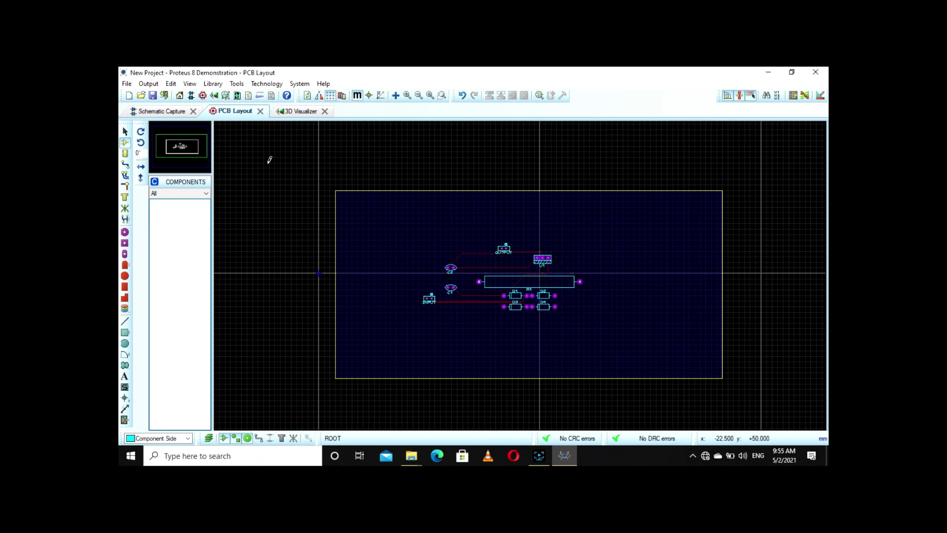
- Review the schematic, the PCB layout and the 3D view of the board, and return to the PCB layout
left_click(176, 112)
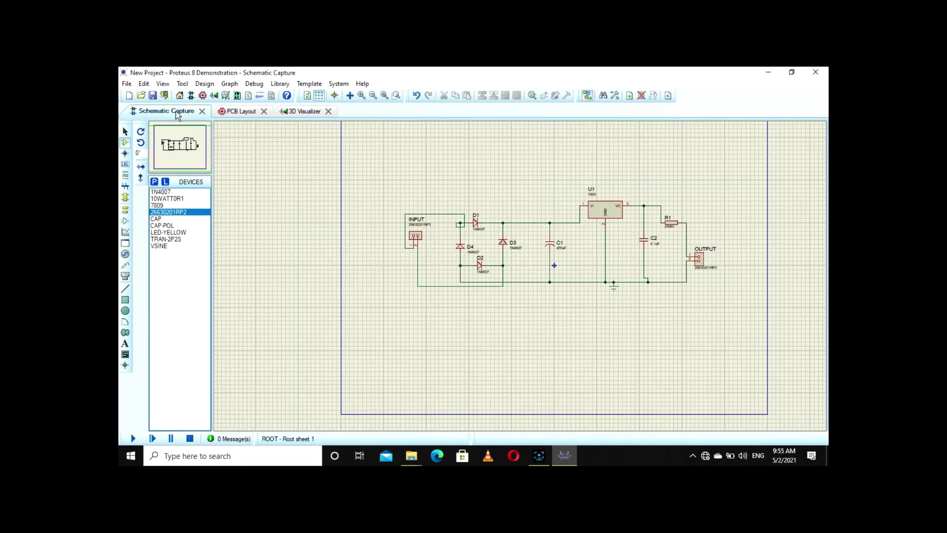
left_click(244, 112)
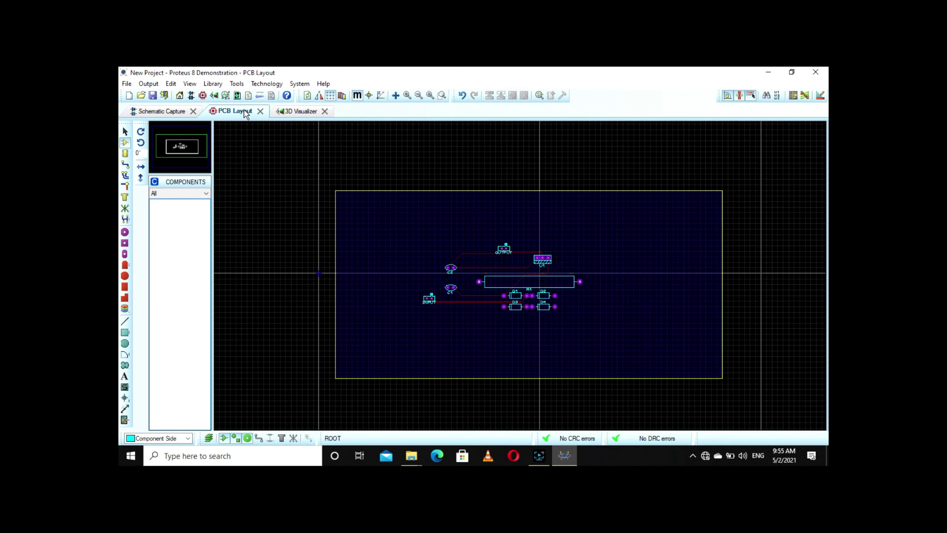
left_click(306, 113)
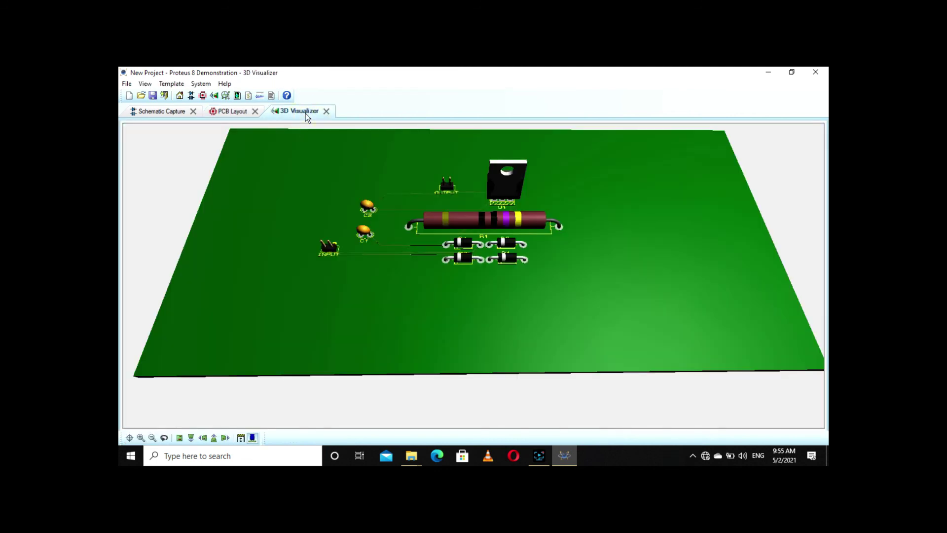
left_click(242, 111)
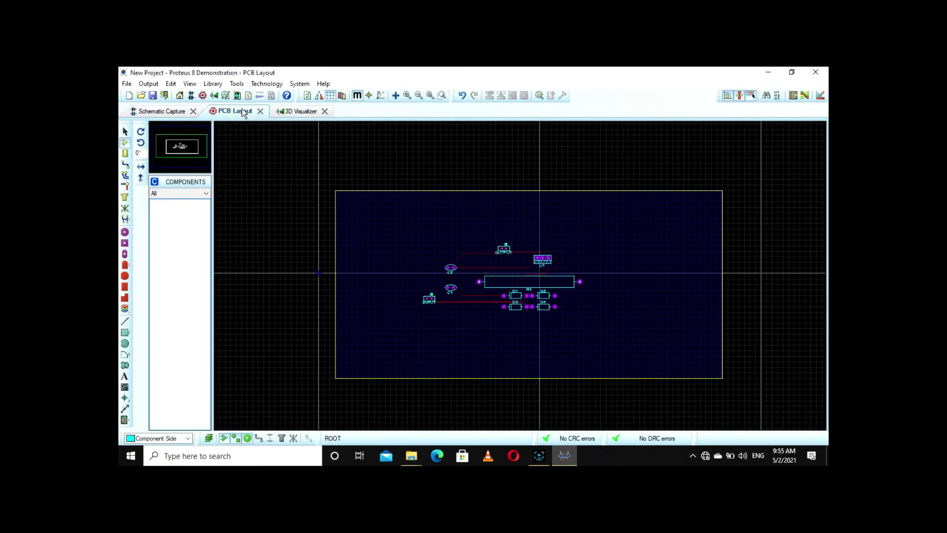